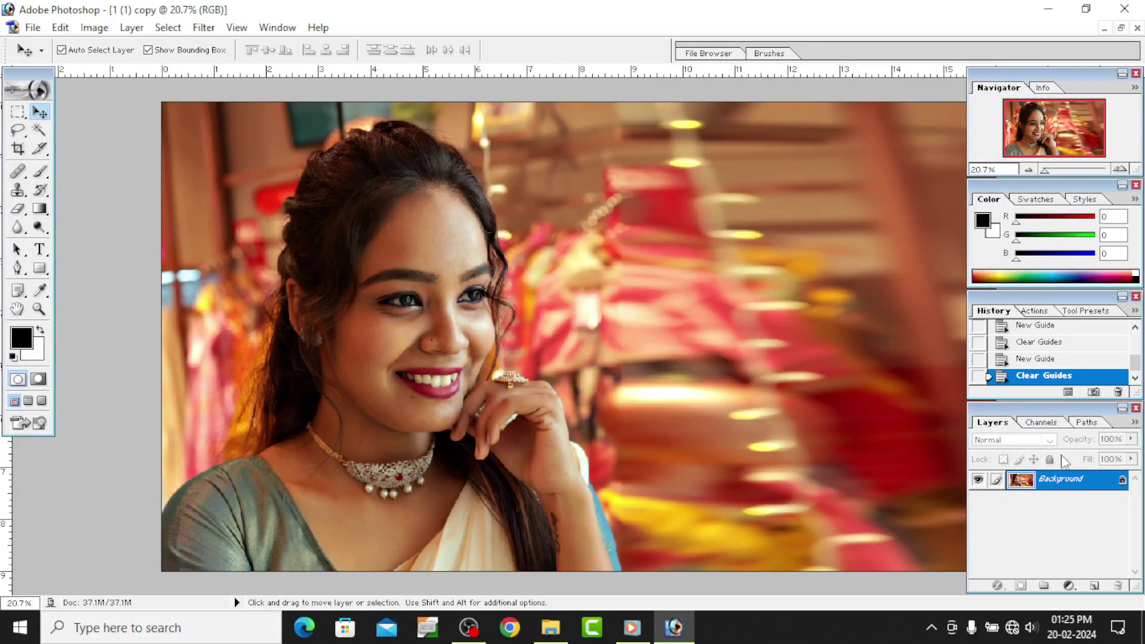
Duplicate the portrait image as a new document named 1
click(94, 28)
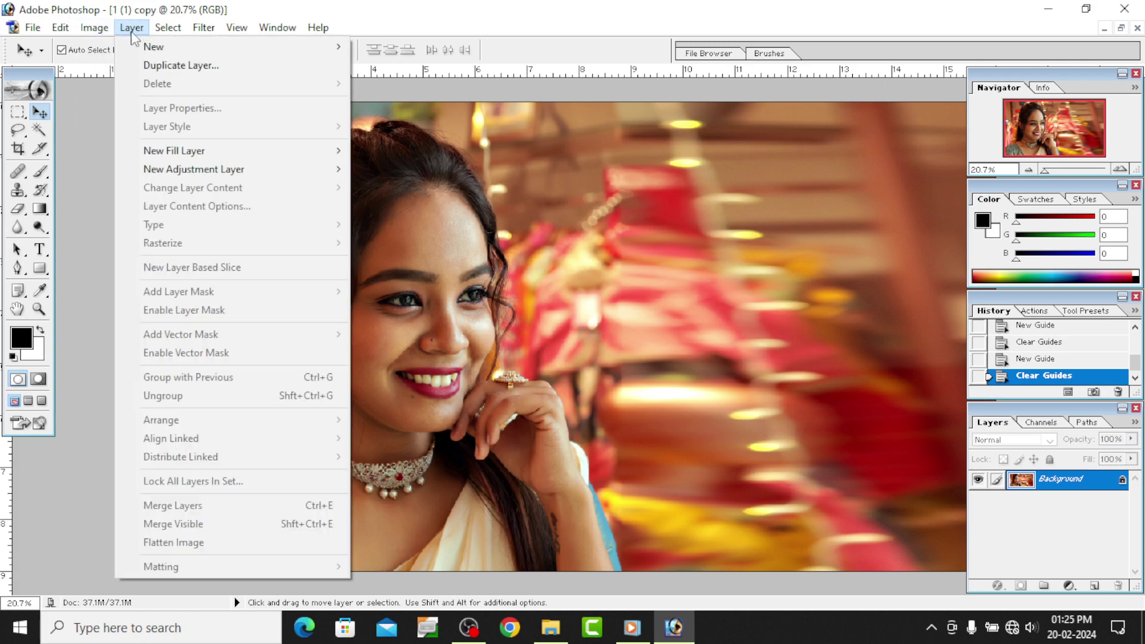
click(1121, 27)
right_click(385, 84)
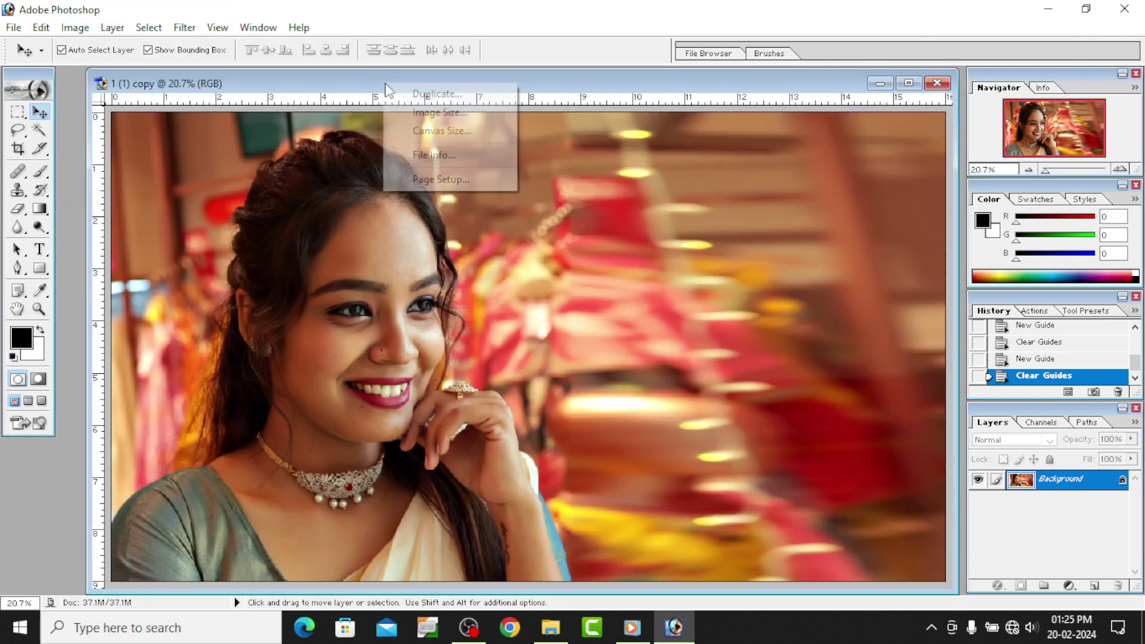
click(433, 93)
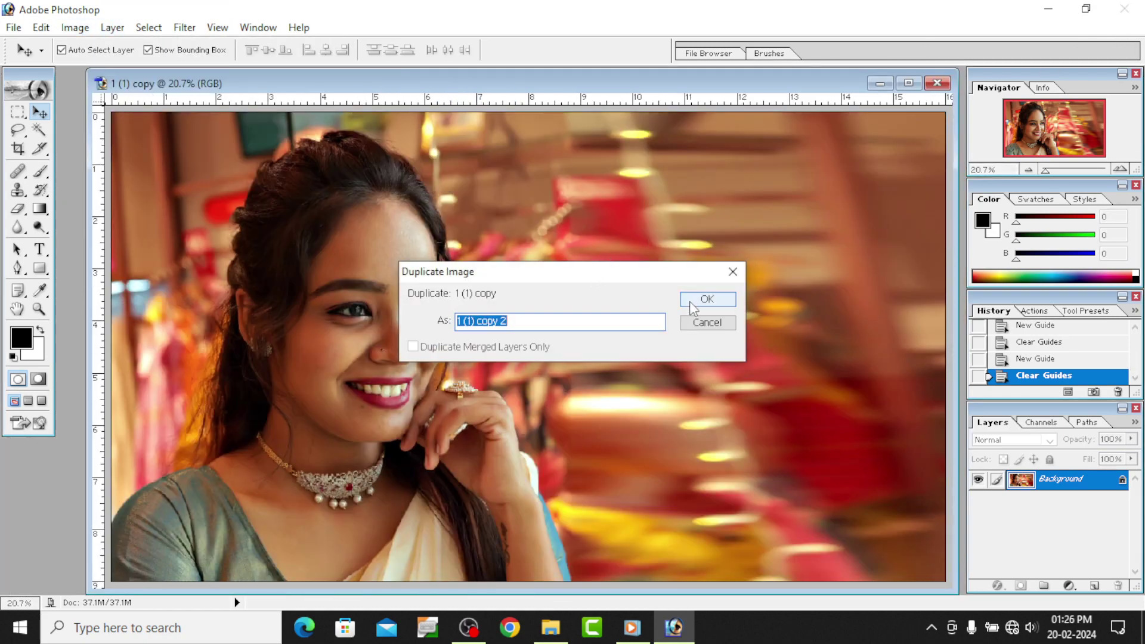
text(1)
click(706, 300)
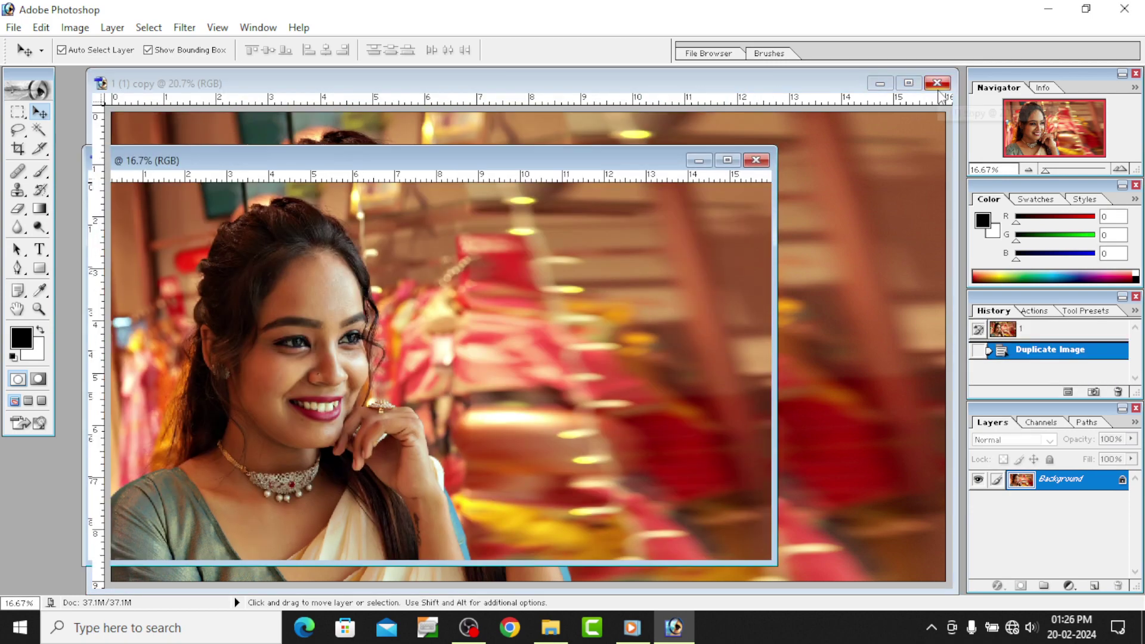
Close the original '1 (1) copy' without saving and maximize image 1
click(937, 83)
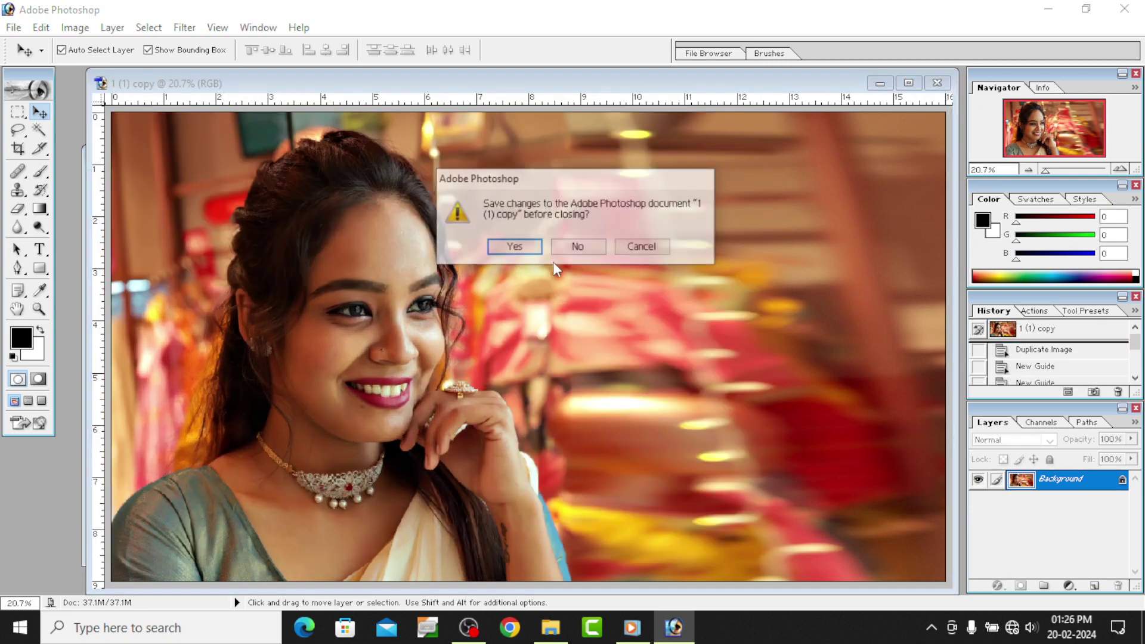
click(584, 249)
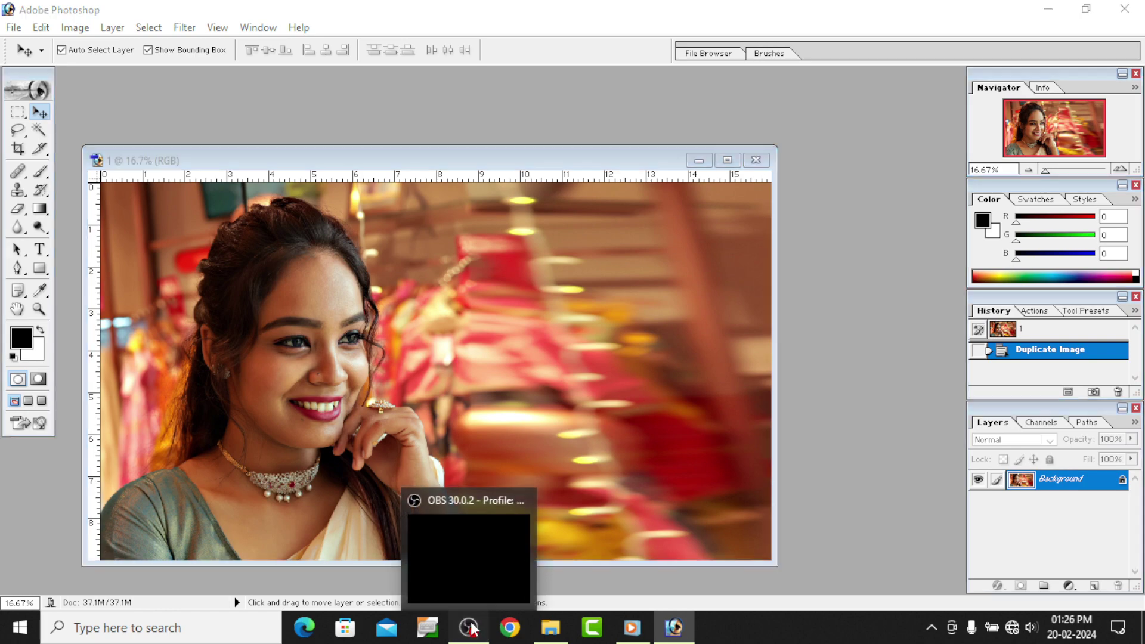
click(489, 601)
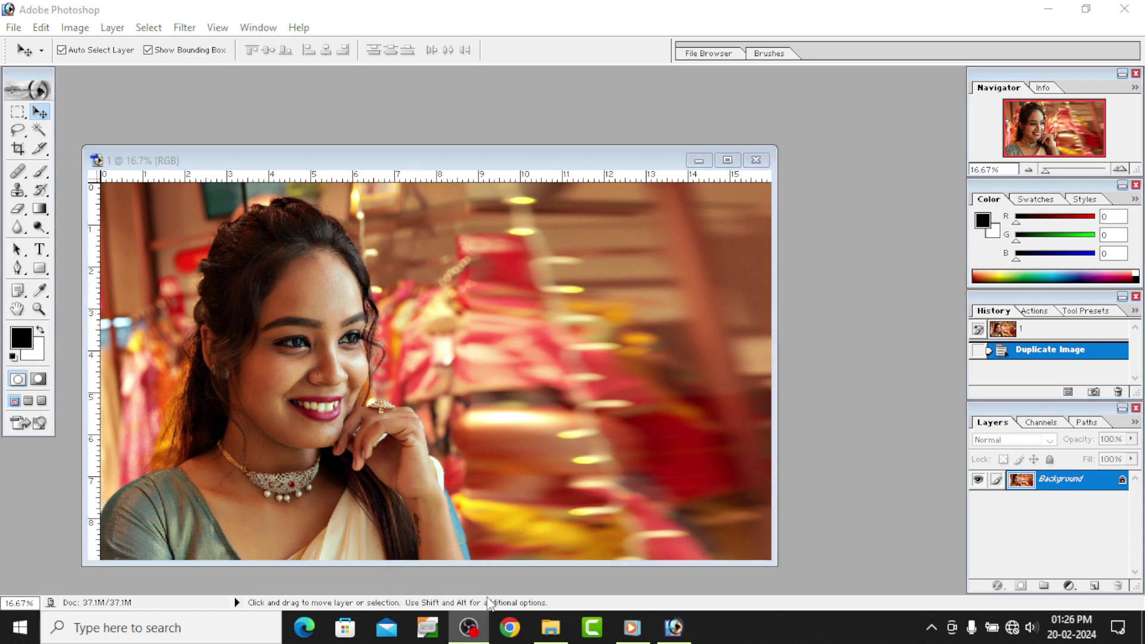
double_click(487, 158)
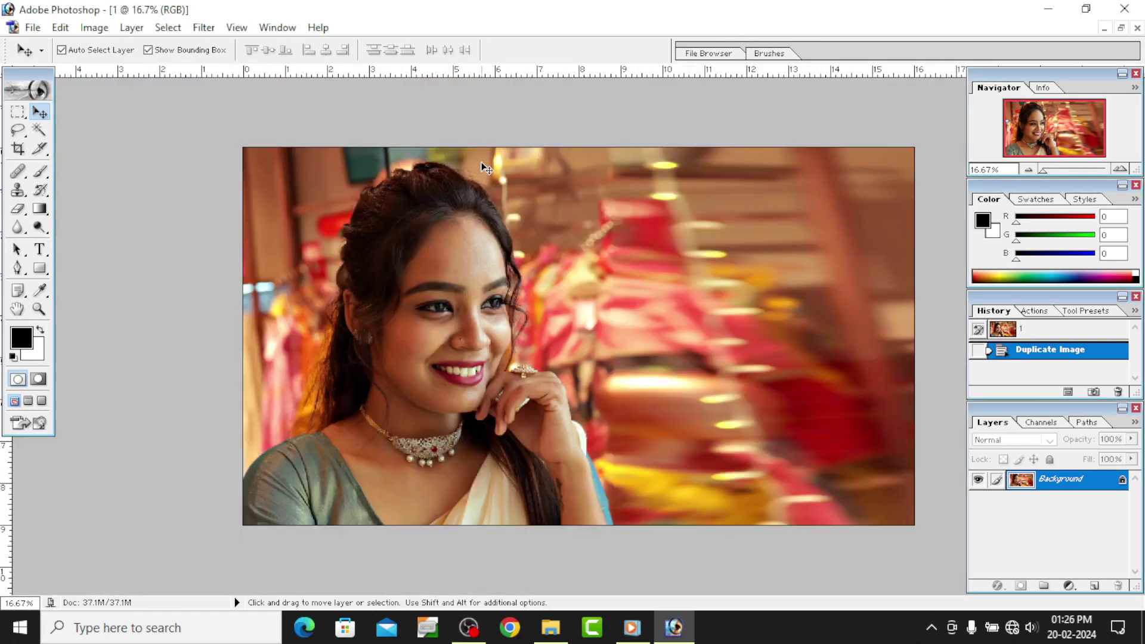
right_click(566, 213)
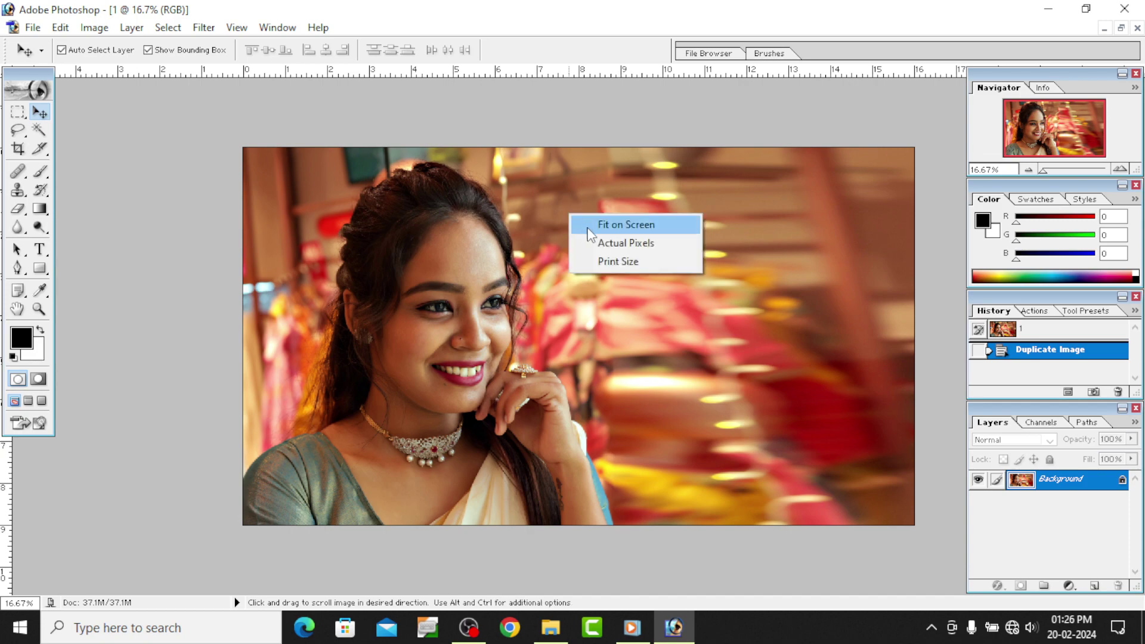
click(603, 222)
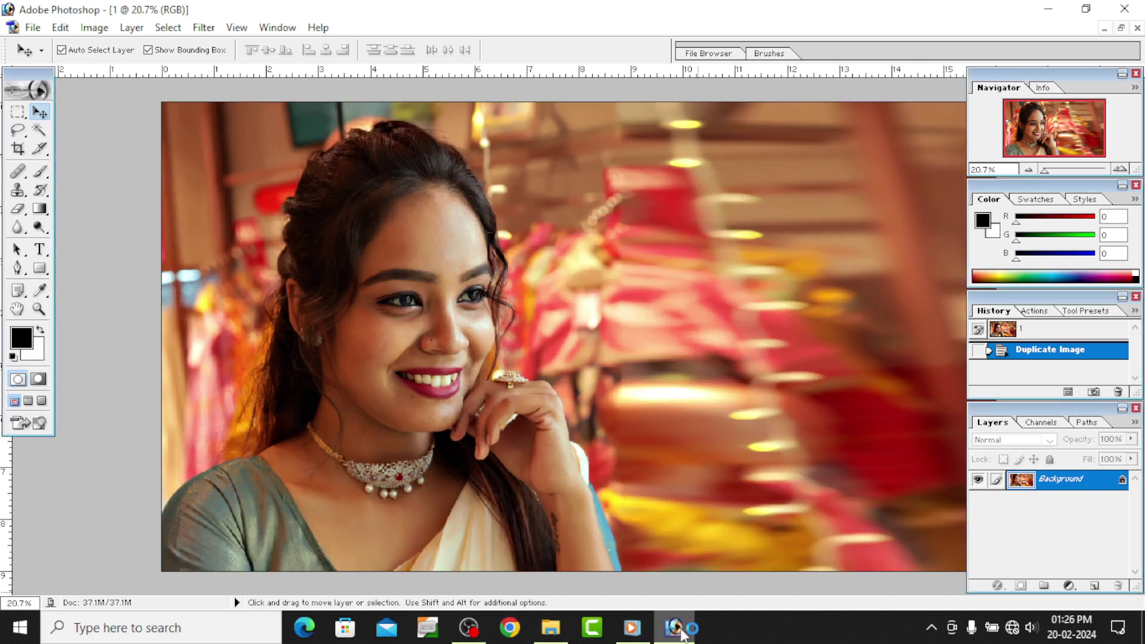
click(469, 627)
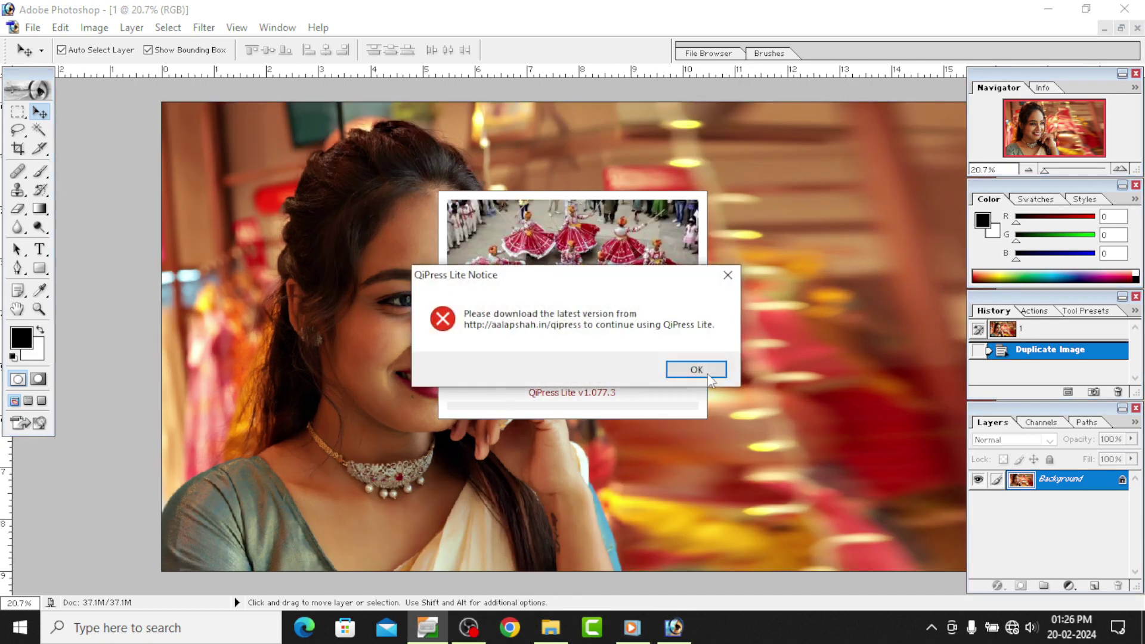
click(692, 368)
click(698, 371)
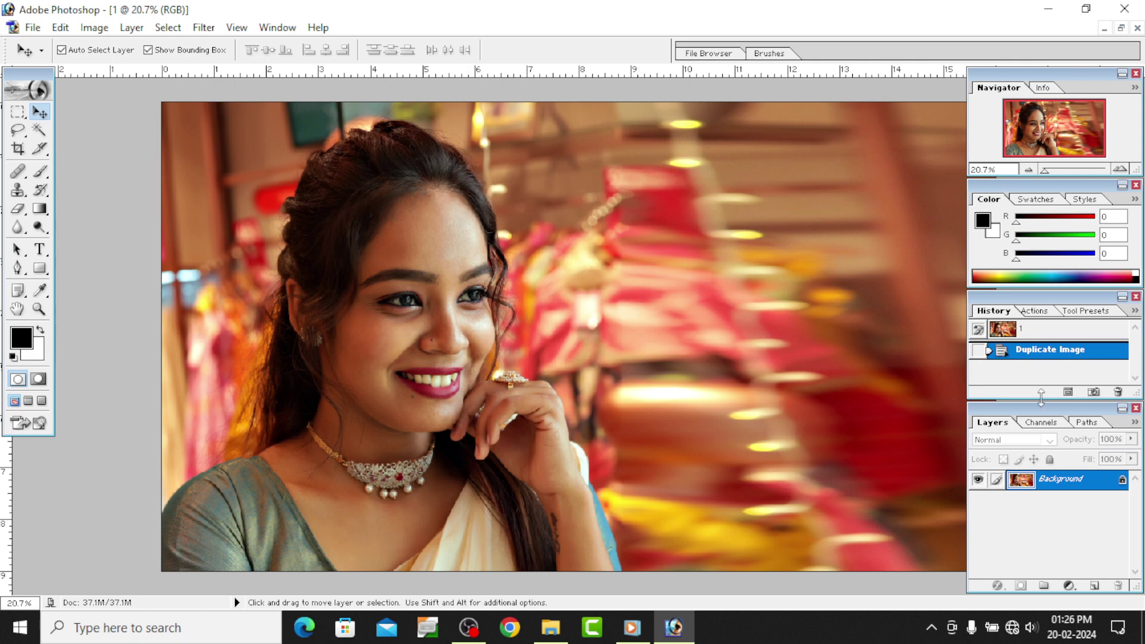
scroll(817, 341, down, 3)
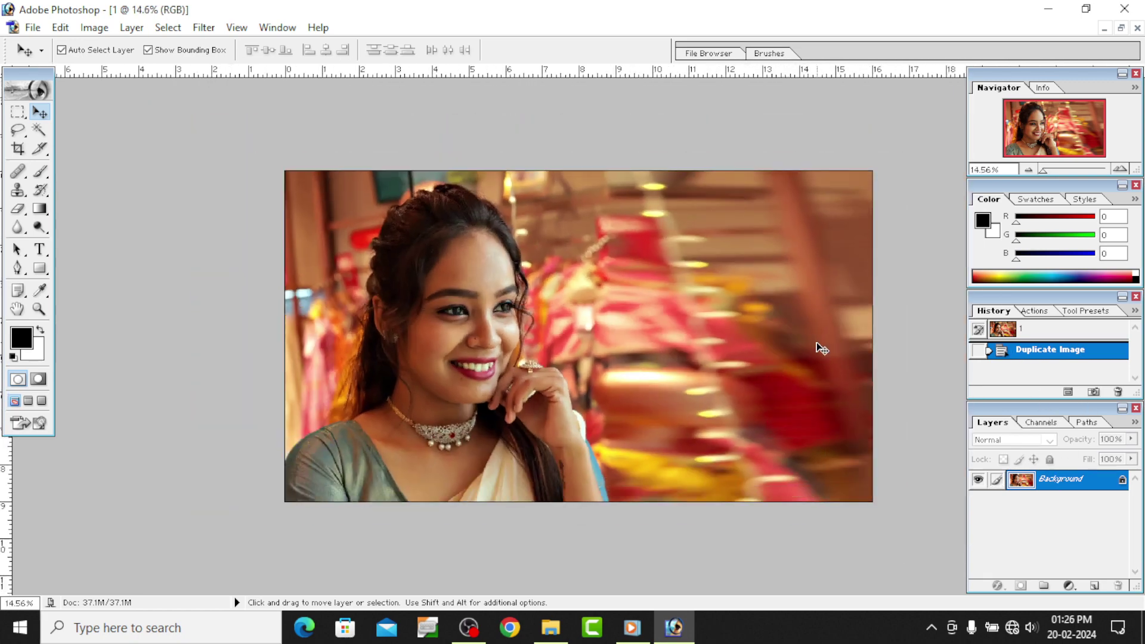
scroll(696, 263, up, 3)
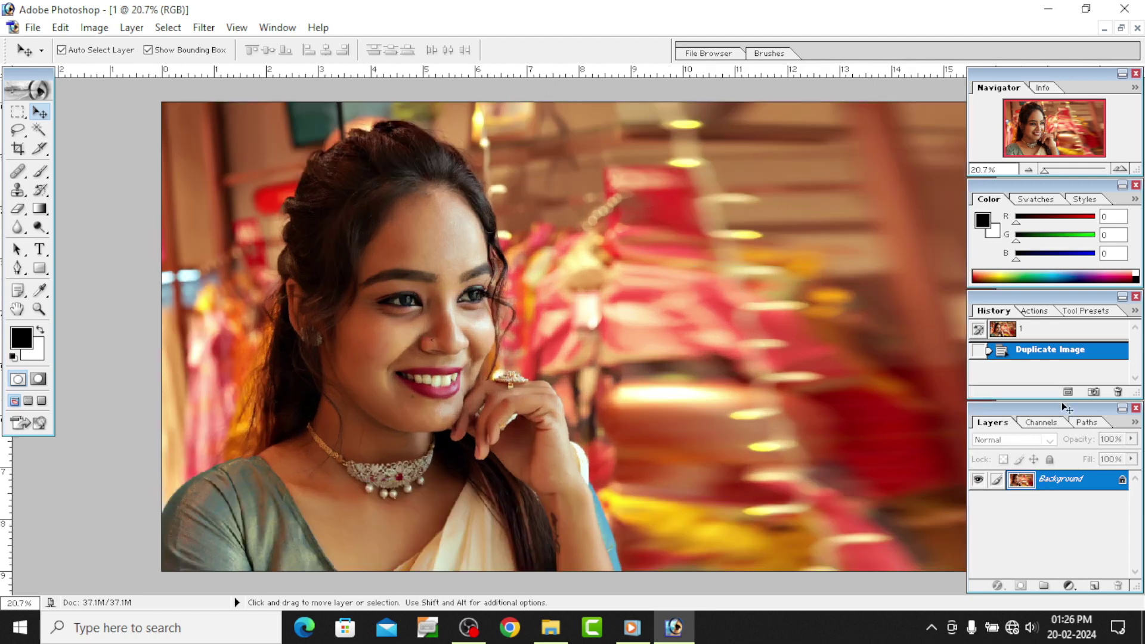
Duplicate the Background layer as 'Background copy'
right_click(1057, 487)
click(993, 320)
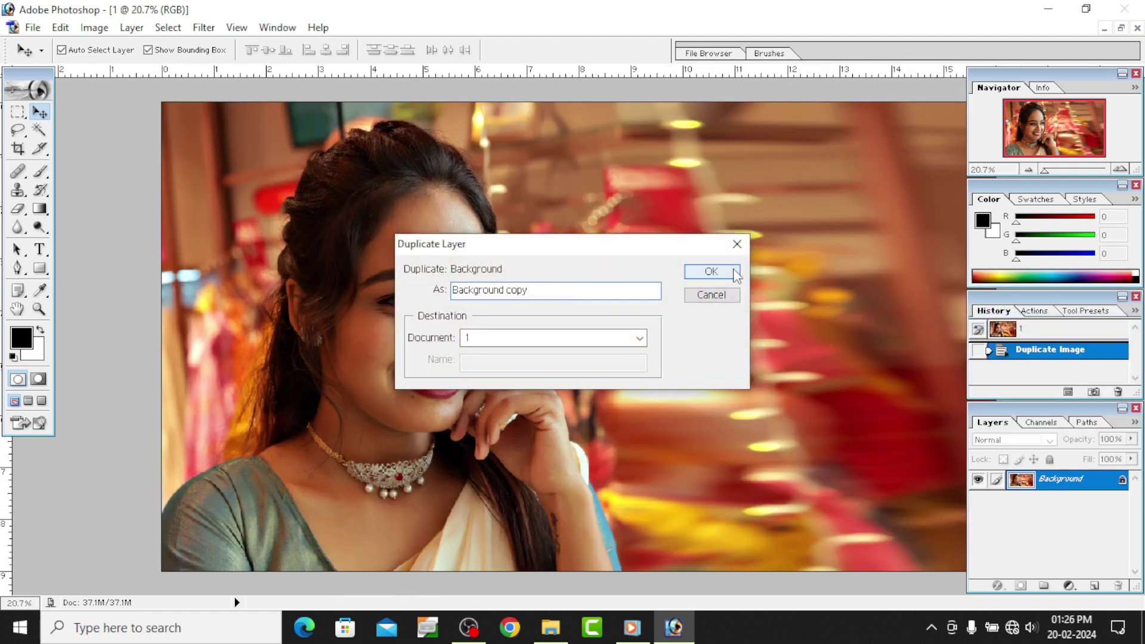
click(715, 269)
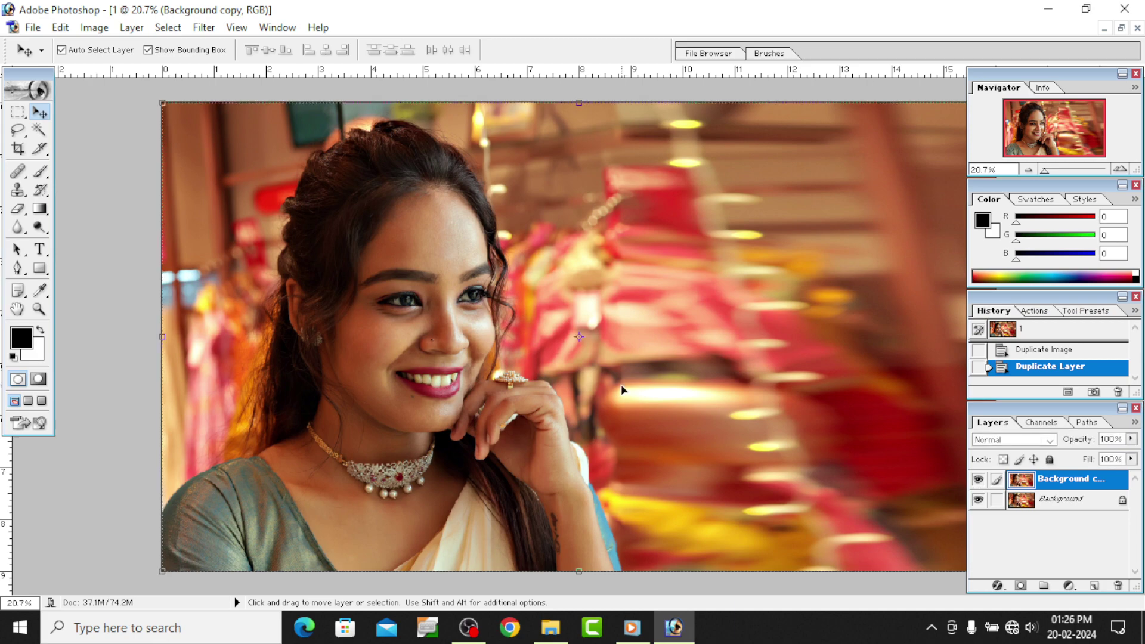
Zoom to about 100% on the face, framing forehead, eyes, nose and mouth
key(space)
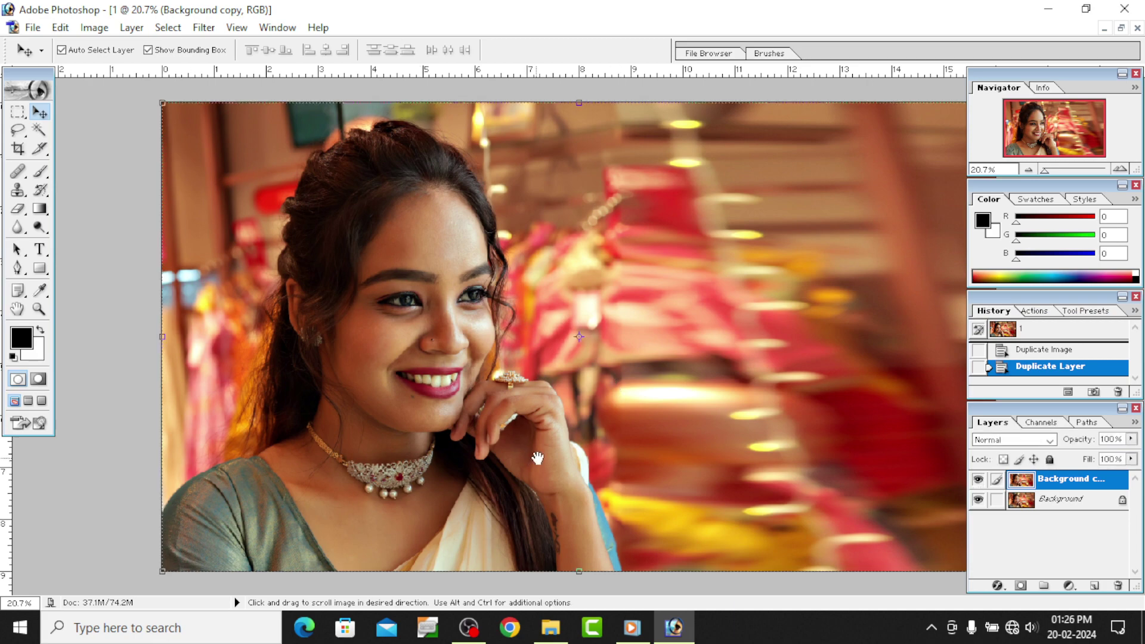
drag(273, 149, 516, 420)
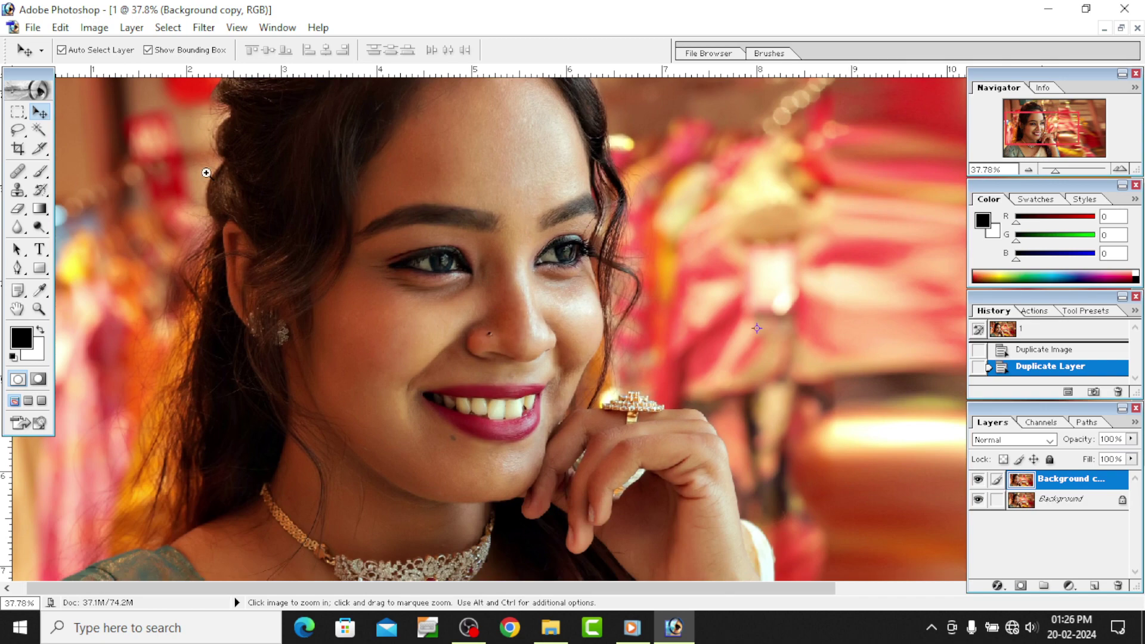
drag(205, 173, 847, 399)
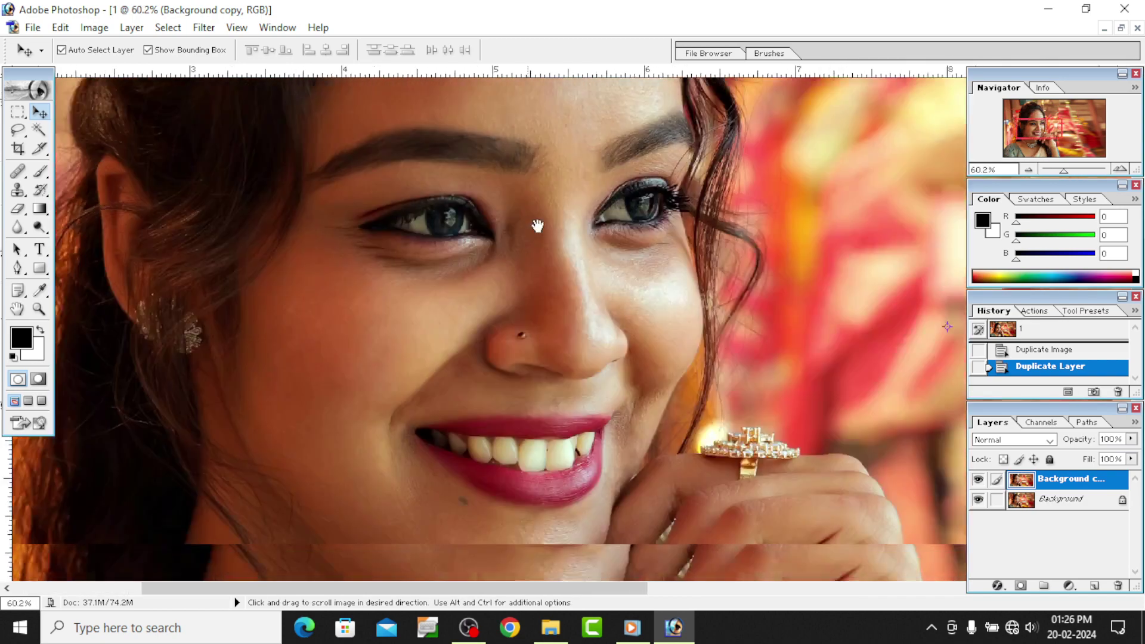
drag(549, 358, 532, 210)
drag(409, 336, 409, 455)
drag(435, 391, 435, 435)
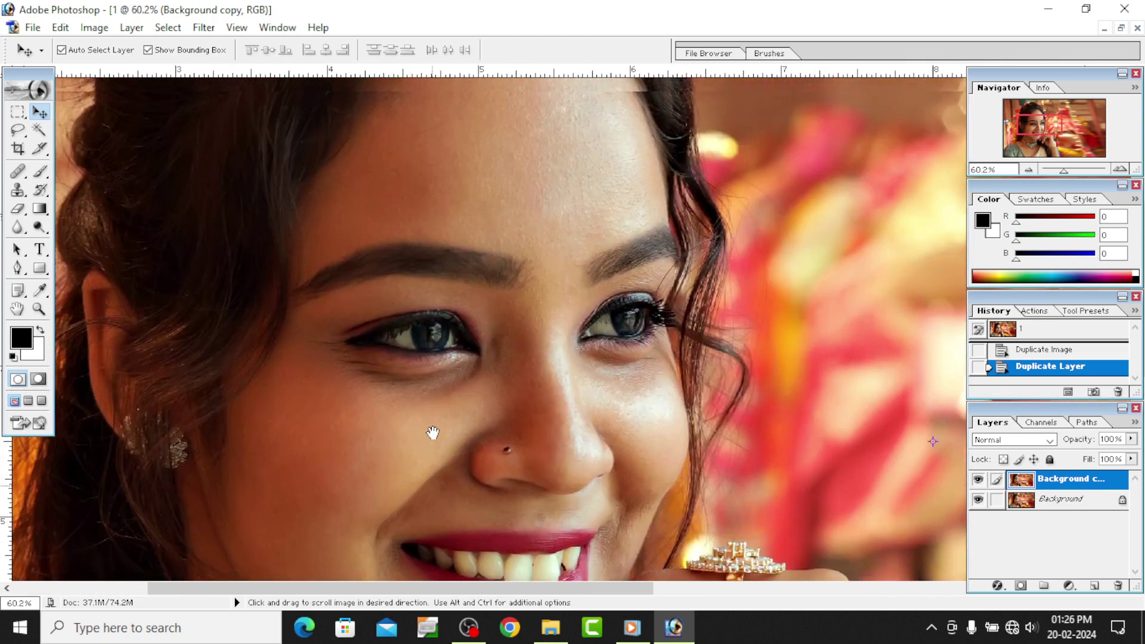
drag(353, 108, 730, 385)
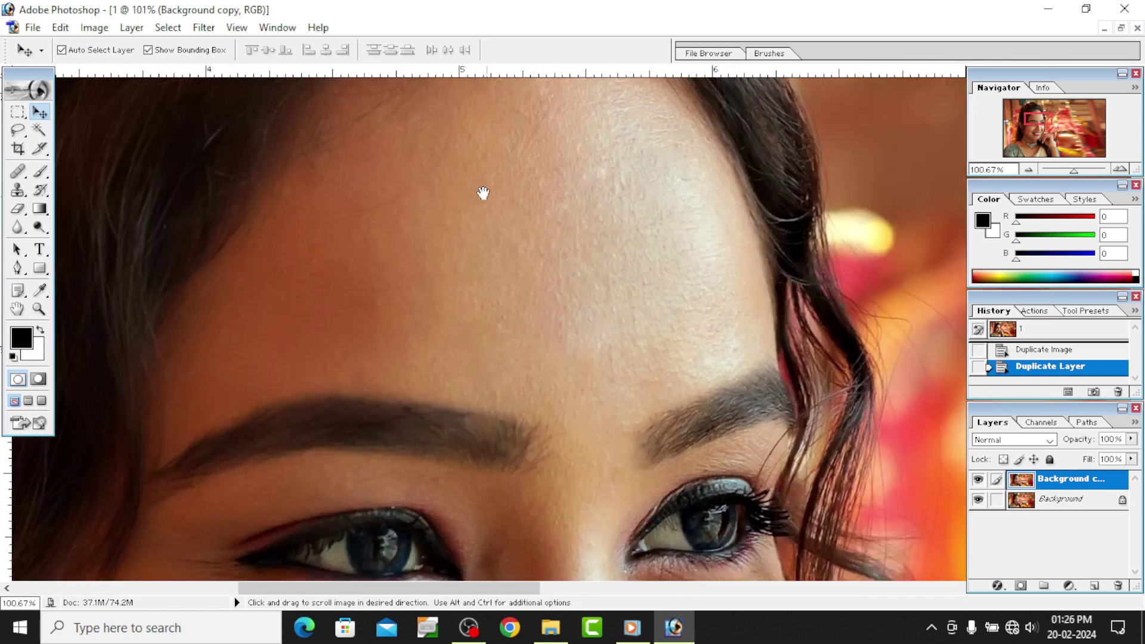
drag(664, 262, 665, 315)
drag(656, 573, 635, 310)
drag(626, 465, 632, 310)
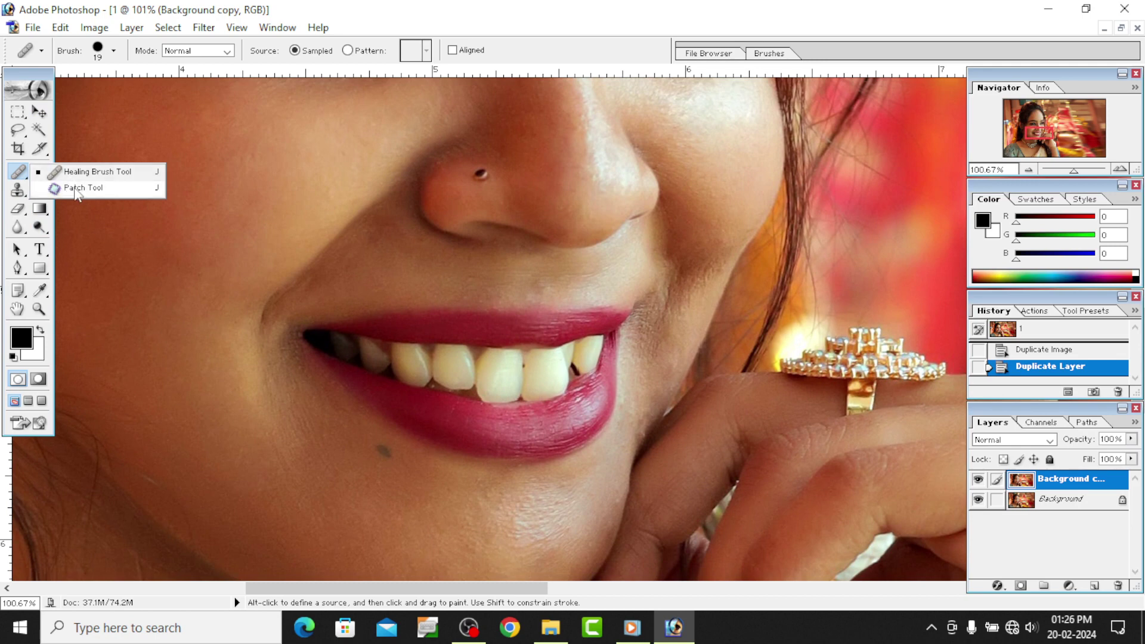
Patch several small skin areas left of the mouth with clean skin
drag(16, 173, 96, 188)
drag(552, 272, 417, 286)
key(ctrl+d)
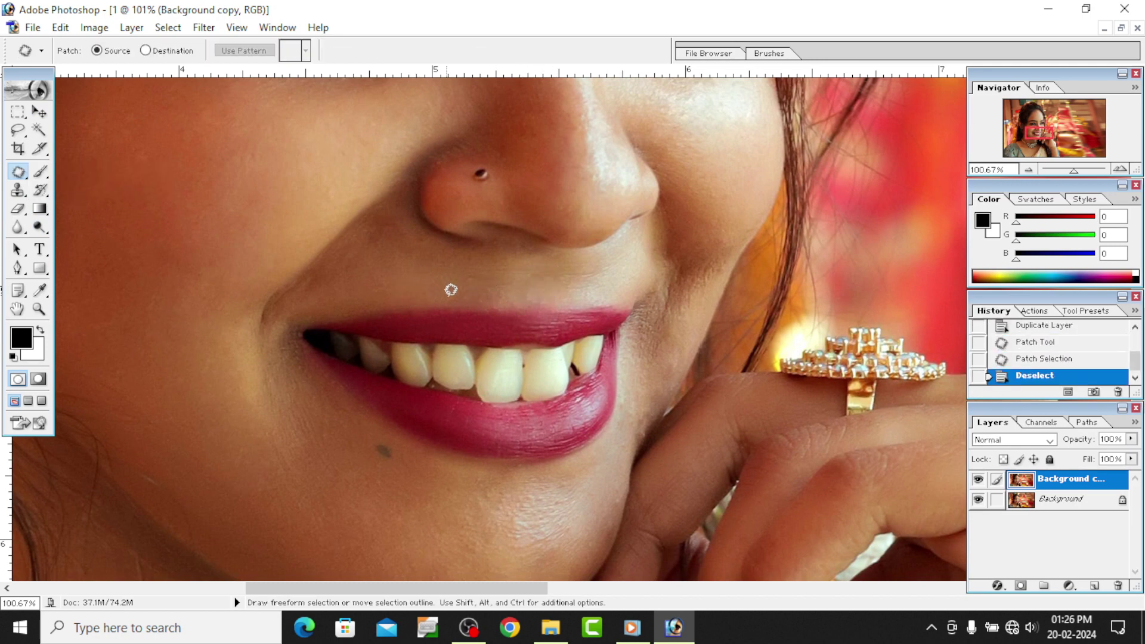
mouse_move(478, 264)
mouse_down()
mouse_move(449, 296)
mouse_move(413, 271)
mouse_move(409, 225)
mouse_move(393, 281)
mouse_up()
key(ctrl+d)
key(ctrl+d)
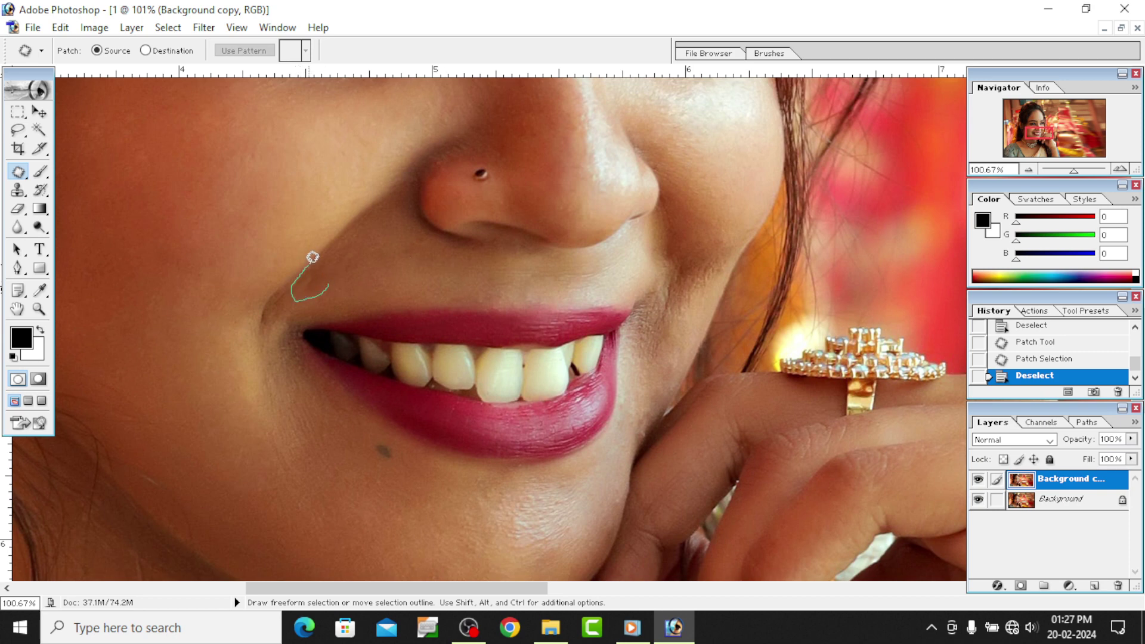
mouse_move(313, 257)
mouse_down()
mouse_move(332, 271)
mouse_move(368, 251)
mouse_up()
key(ctrl+d)
Patch the skin at the right mouth corner and the crease beside the nose
scroll(732, 307, up, 1)
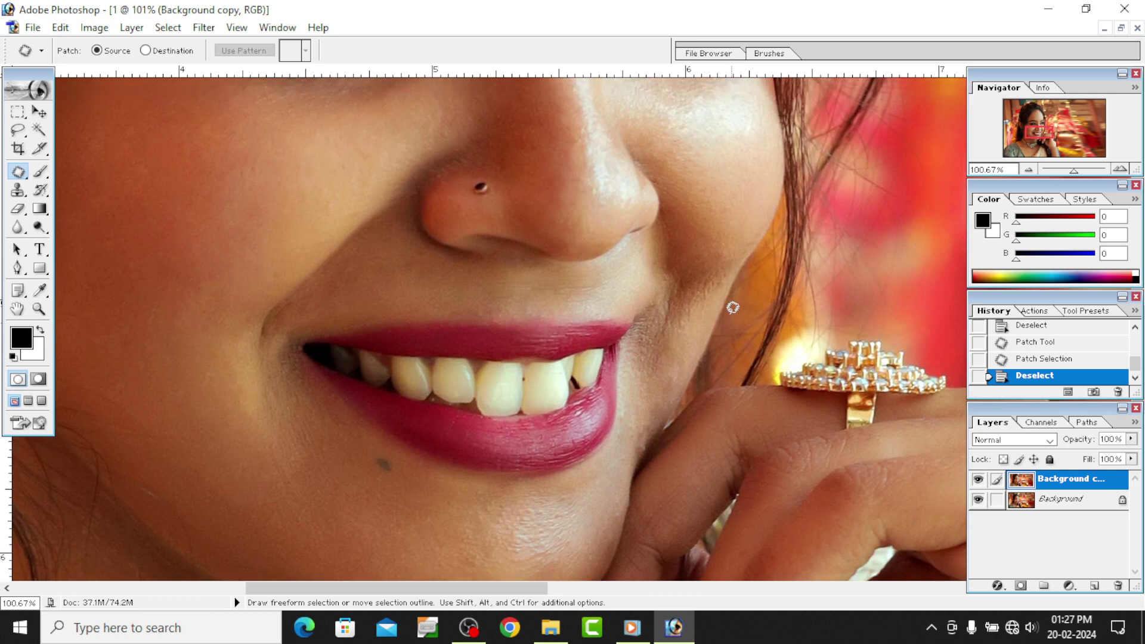
drag(675, 383, 691, 350)
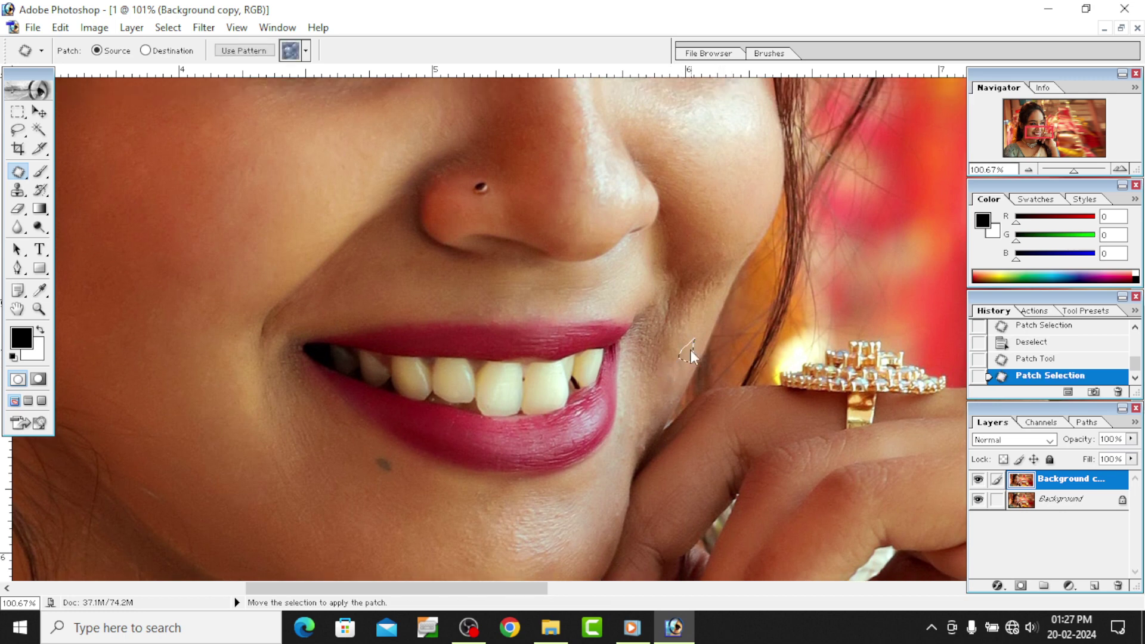
key(ctrl+d)
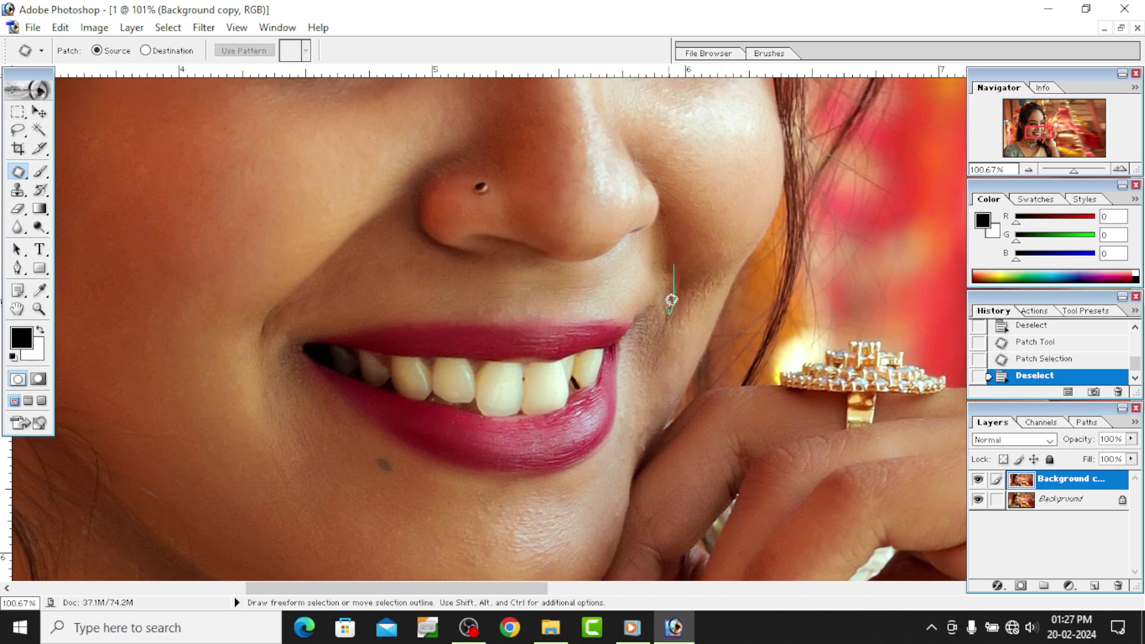
drag(672, 248, 670, 234)
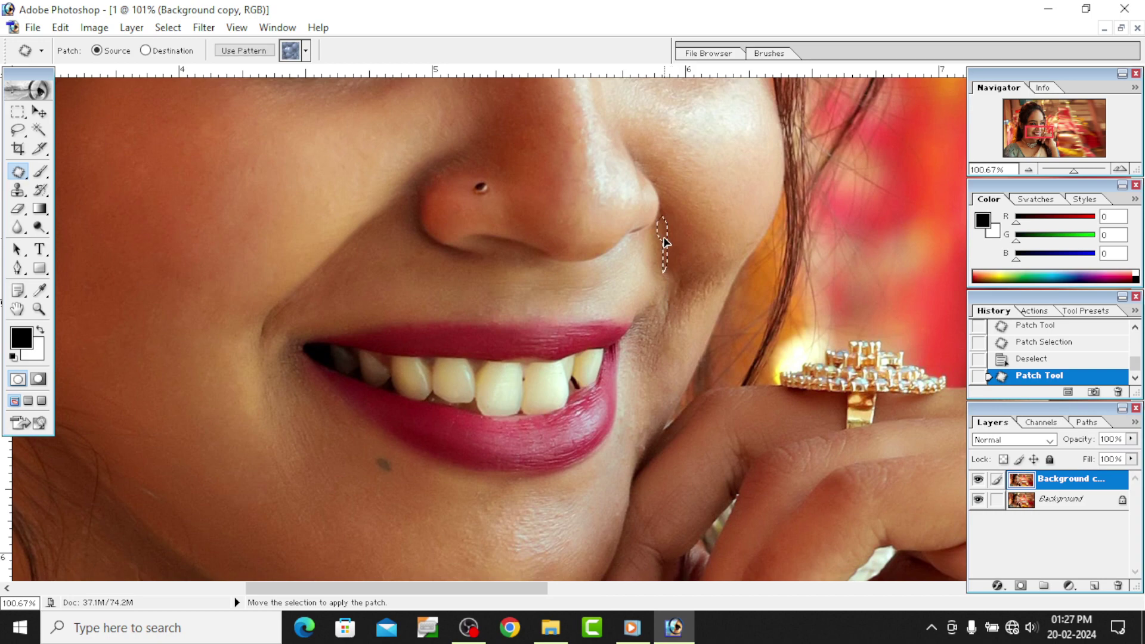
key(ctrl+d)
Scroll down to the neck and undo a trial patch outline there
scroll(703, 276, up, 2)
scroll(703, 276, up, 3)
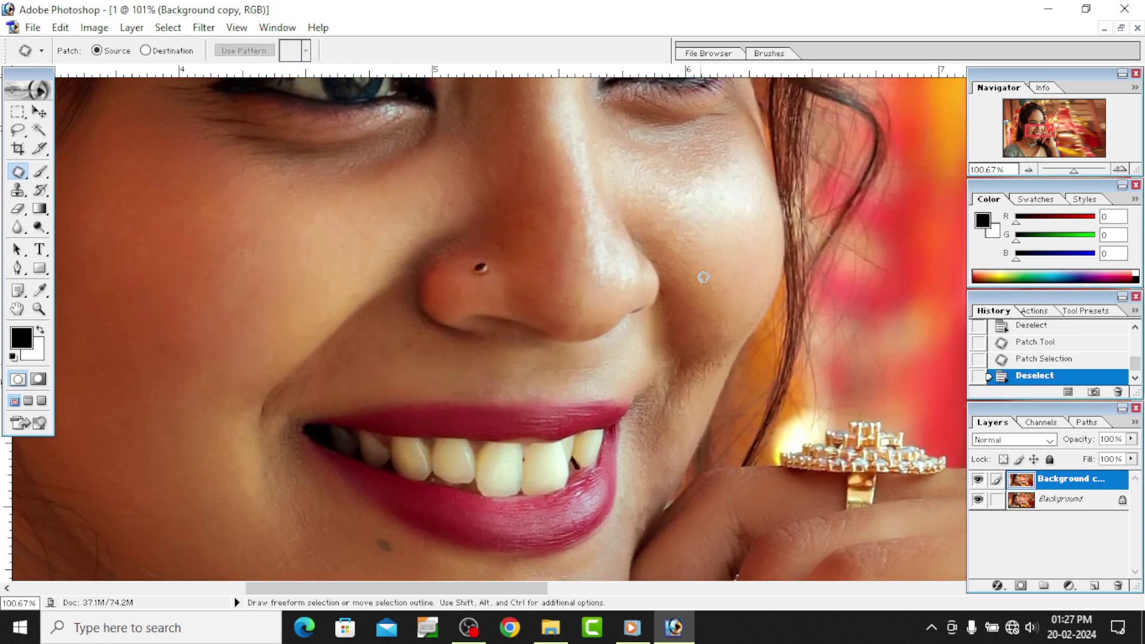
scroll(703, 276, down, 9)
scroll(703, 276, down, 5)
scroll(596, 360, down, 3)
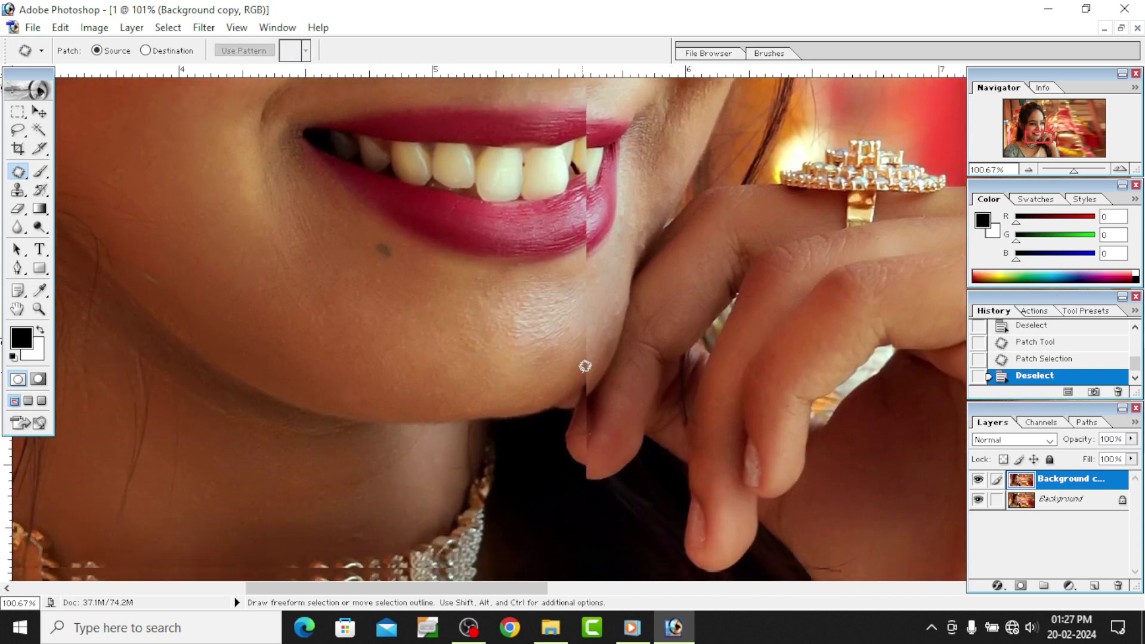
scroll(582, 367, down, 4)
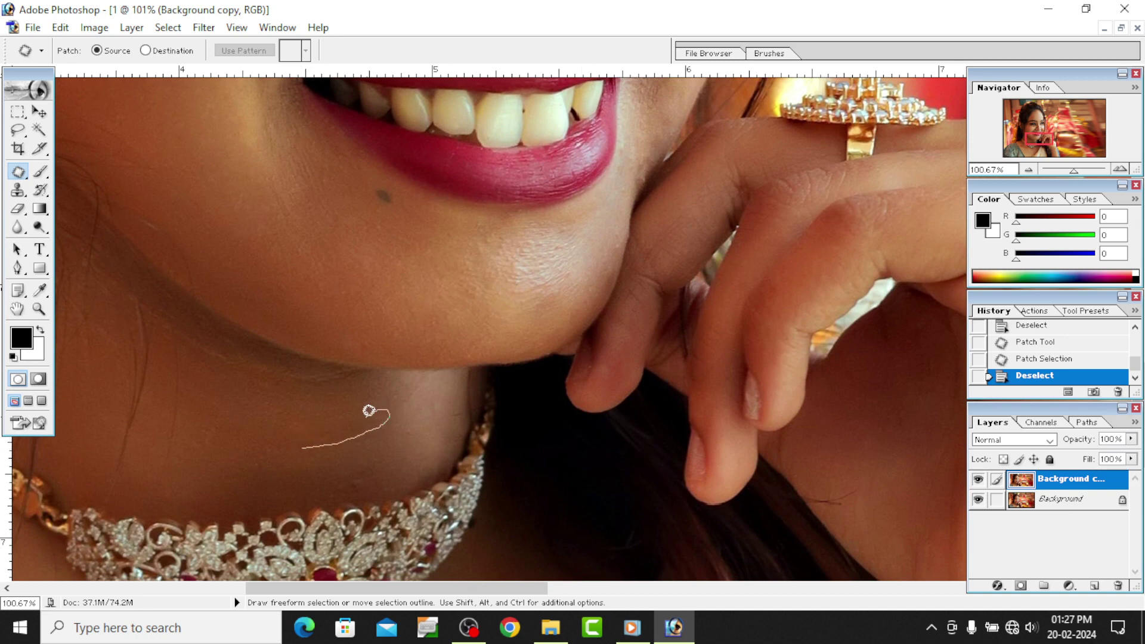
drag(368, 411, 294, 439)
key(ctrl+z)
Patch a chin blemish with nearby clean skin, then scroll back up to the lips
scroll(363, 454, up, 2)
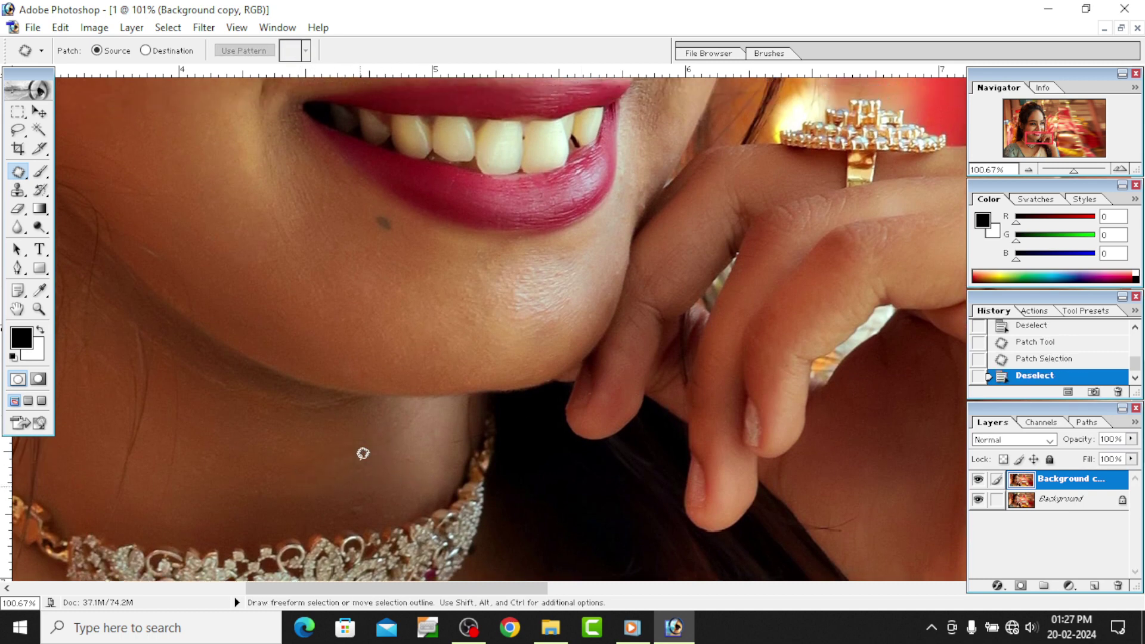
scroll(362, 452, up, 2)
scroll(360, 452, up, 3)
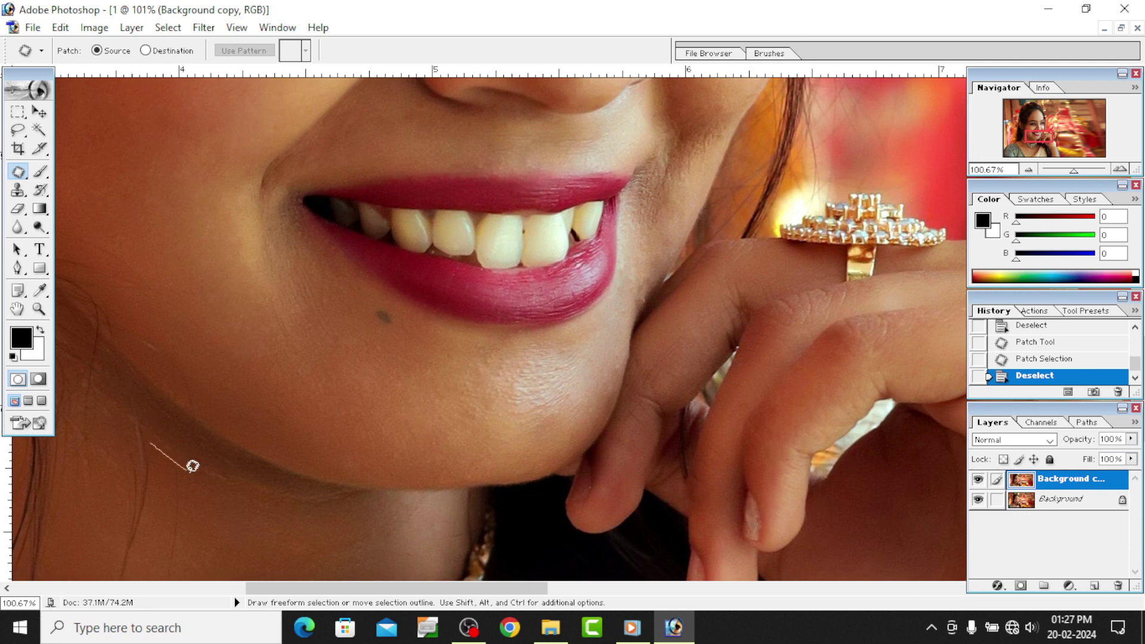
mouse_move(150, 421)
mouse_down()
mouse_move(148, 434)
mouse_move(215, 503)
mouse_move(272, 496)
mouse_move(222, 486)
mouse_move(283, 517)
mouse_up()
key(ctrl+d)
key(ctrl+d)
scroll(423, 489, up, 3)
scroll(423, 489, up, 1)
scroll(424, 488, up, 2)
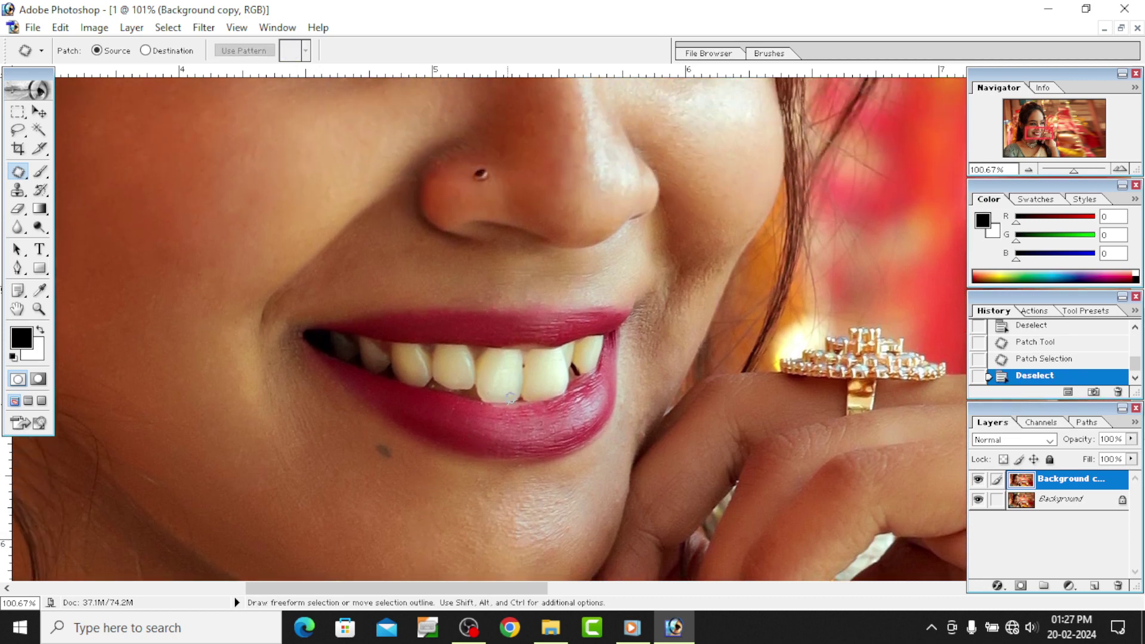
Zoom in on the teeth and patch the dark spot between them
drag(481, 313, 595, 447)
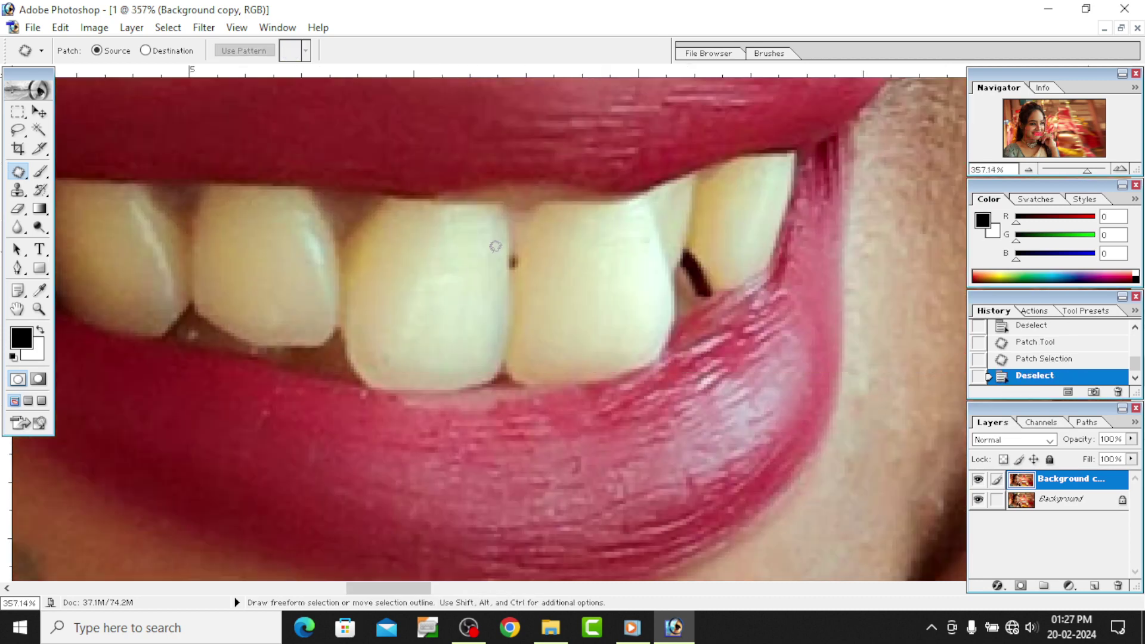
drag(514, 239, 509, 314)
key(ctrl+d)
mouse_move(520, 246)
mouse_down()
mouse_move(517, 257)
mouse_move(516, 237)
mouse_move(621, 248)
mouse_up()
key(ctrl+z)
key(ctrl+d)
Zoom tighter and patch the bright speck between the teeth and dark tooth-edge spots
right_click(643, 280)
scroll(643, 281, down, 2)
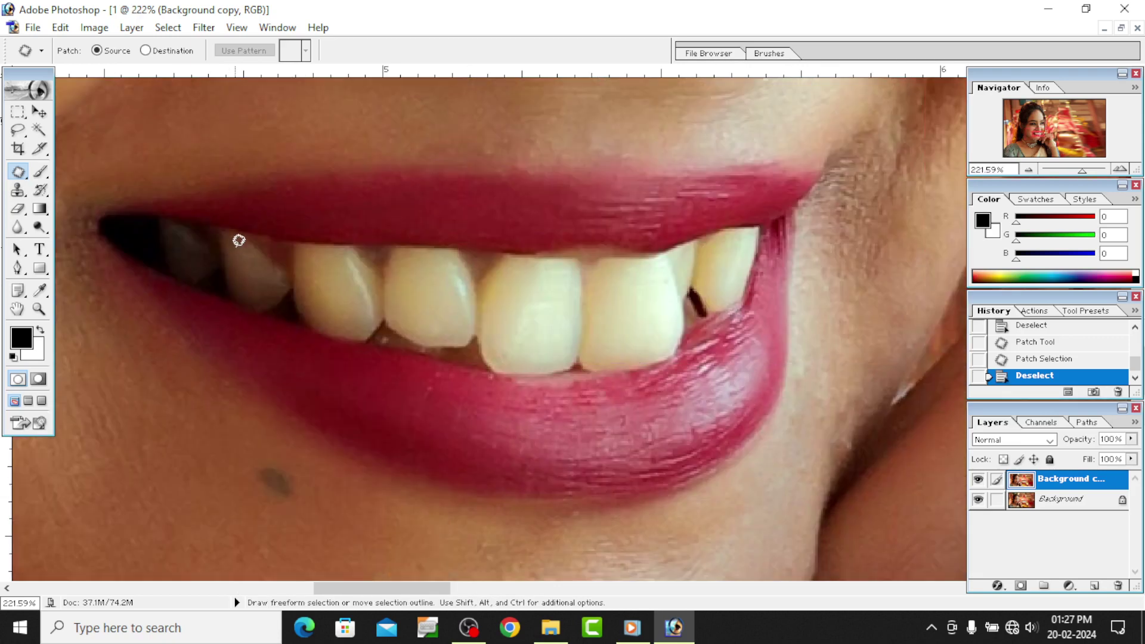
drag(284, 294, 513, 402)
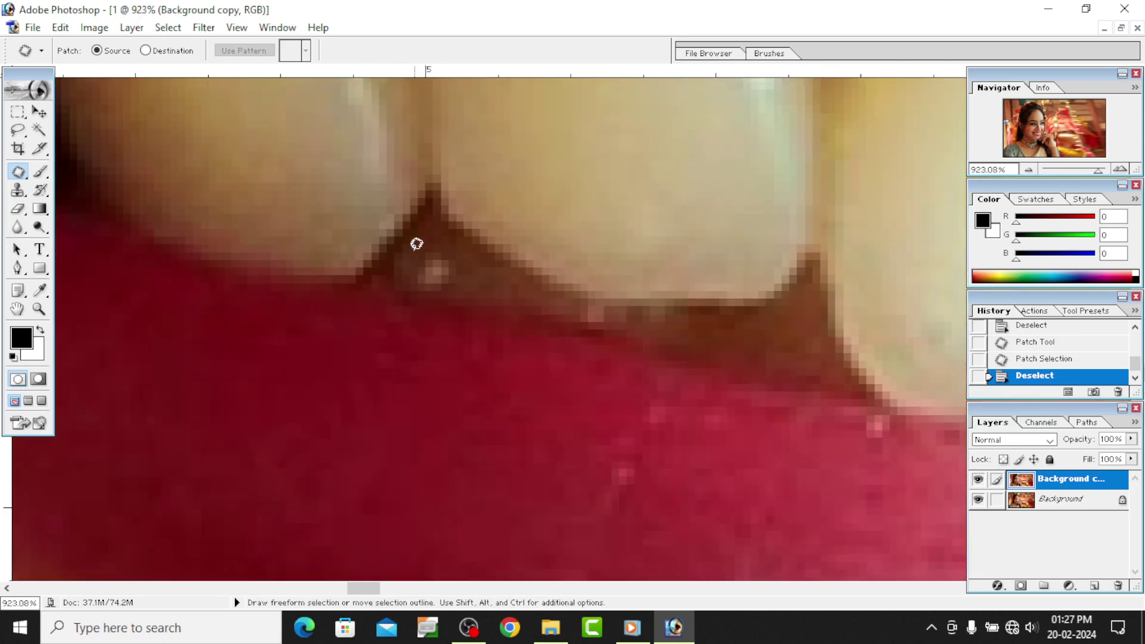
mouse_move(417, 243)
mouse_down()
mouse_move(478, 283)
mouse_move(447, 222)
mouse_move(473, 268)
mouse_up()
key(ctrl+d)
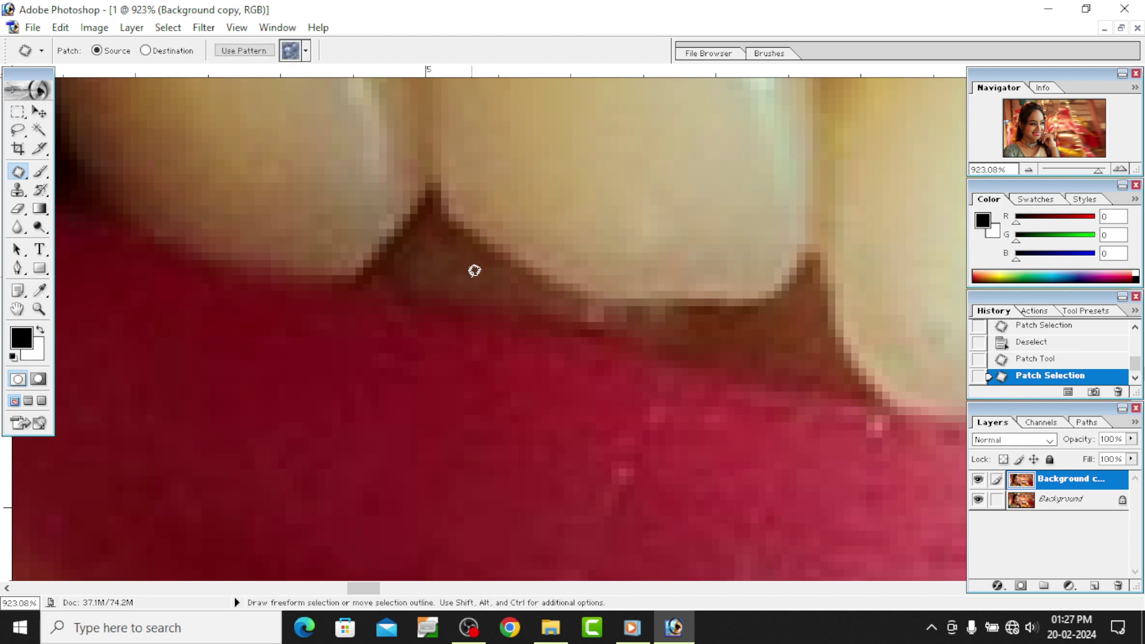
key(ctrl+d)
mouse_move(619, 306)
mouse_down()
mouse_move(569, 304)
mouse_move(668, 304)
mouse_up()
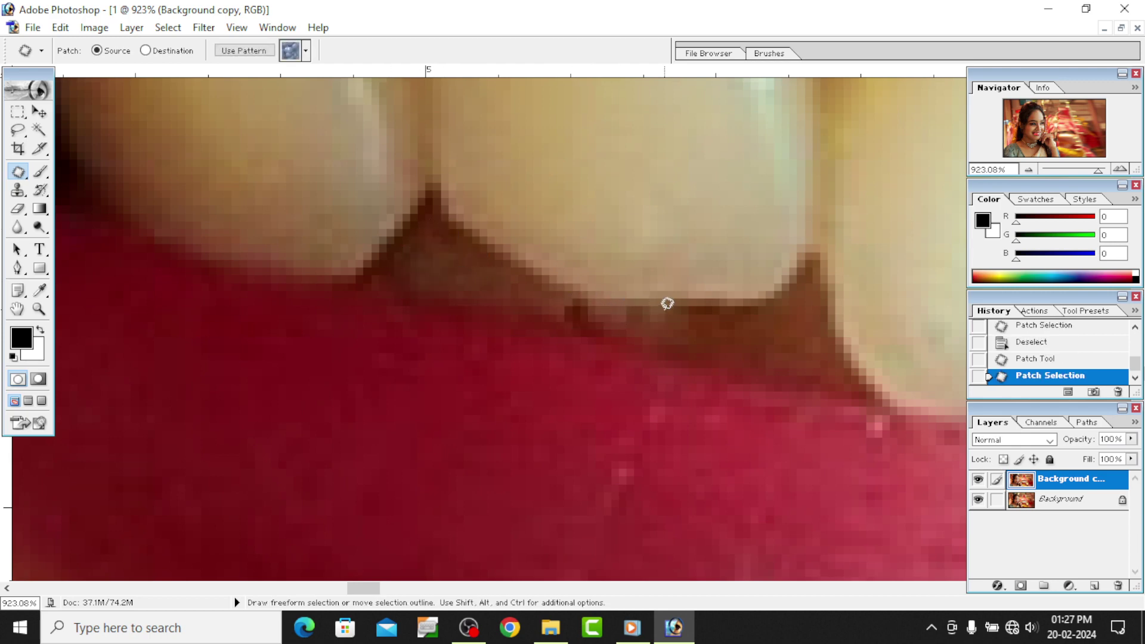
key(ctrl+d)
mouse_move(589, 333)
mouse_down()
mouse_move(590, 302)
mouse_move(654, 347)
mouse_up()
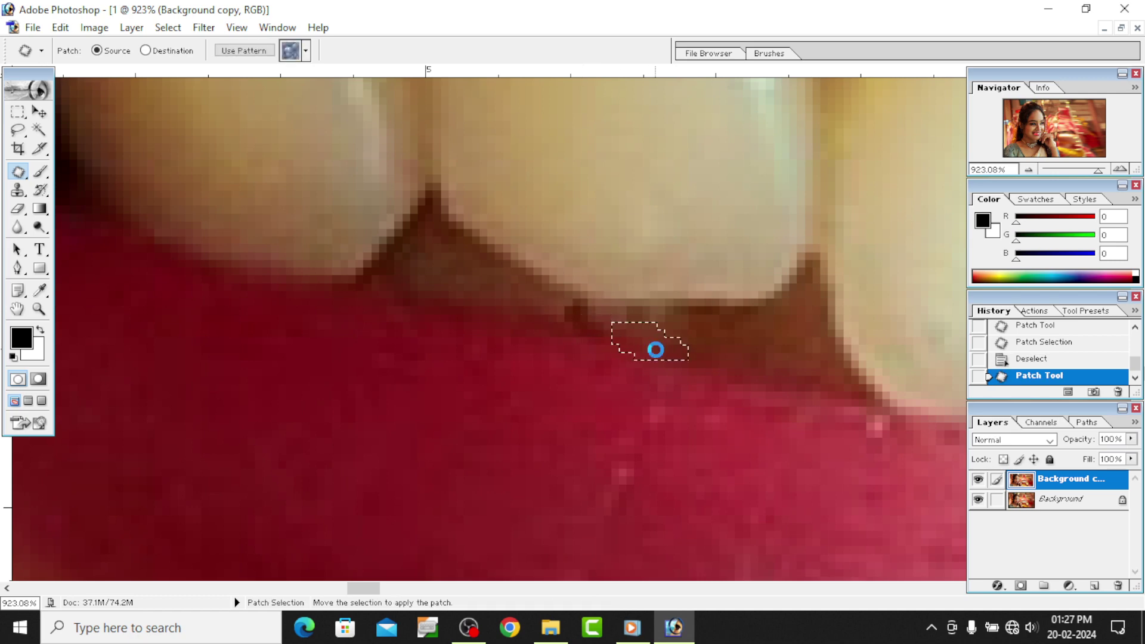
key(ctrl+d)
Patch two small spots along the lower lip with nearby texture
drag(859, 398, 854, 414)
drag(872, 425, 751, 414)
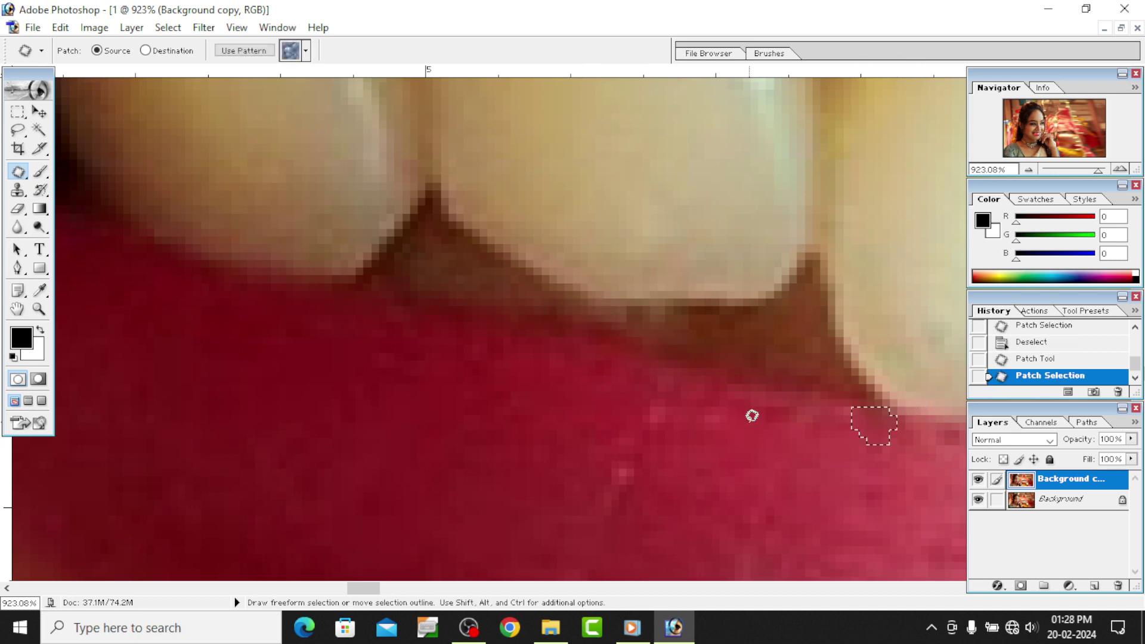
key(ctrl+d)
drag(616, 452, 642, 439)
drag(620, 483, 705, 465)
Clear the patch selection and fit the whole portrait on screen
key(ctrl+d)
right_click(601, 315)
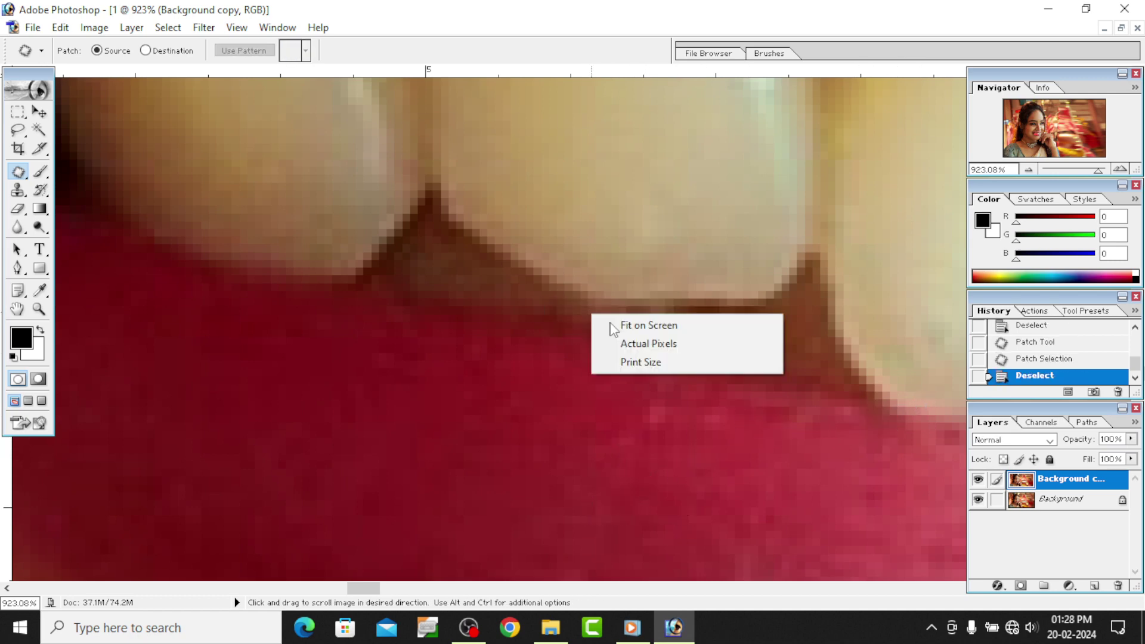
click(632, 324)
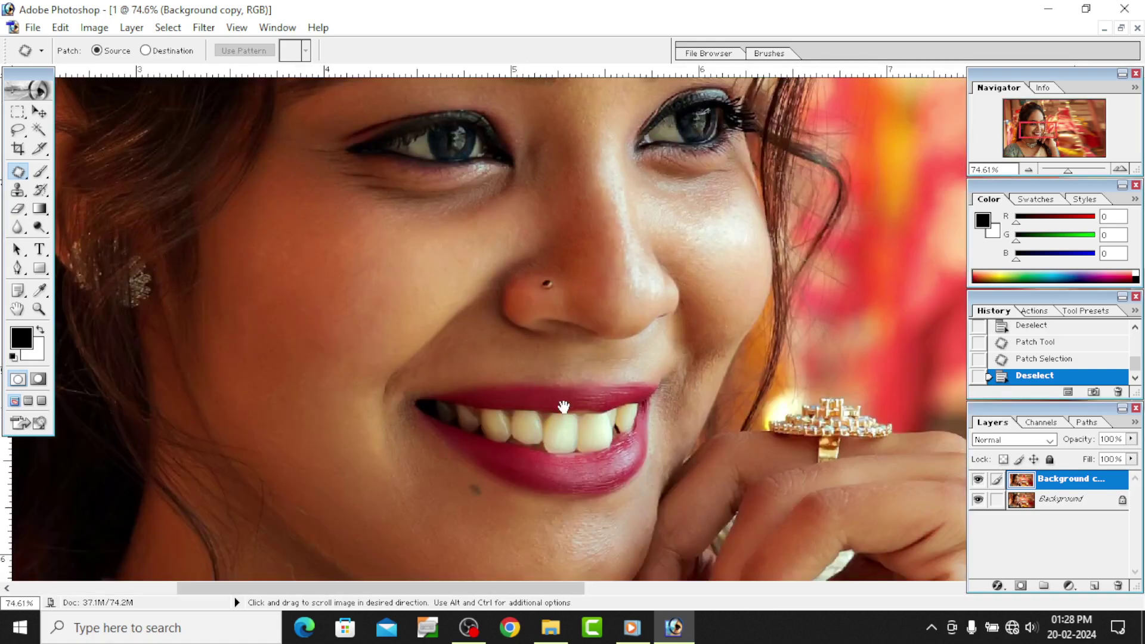
drag(547, 421, 512, 406)
drag(507, 257, 489, 388)
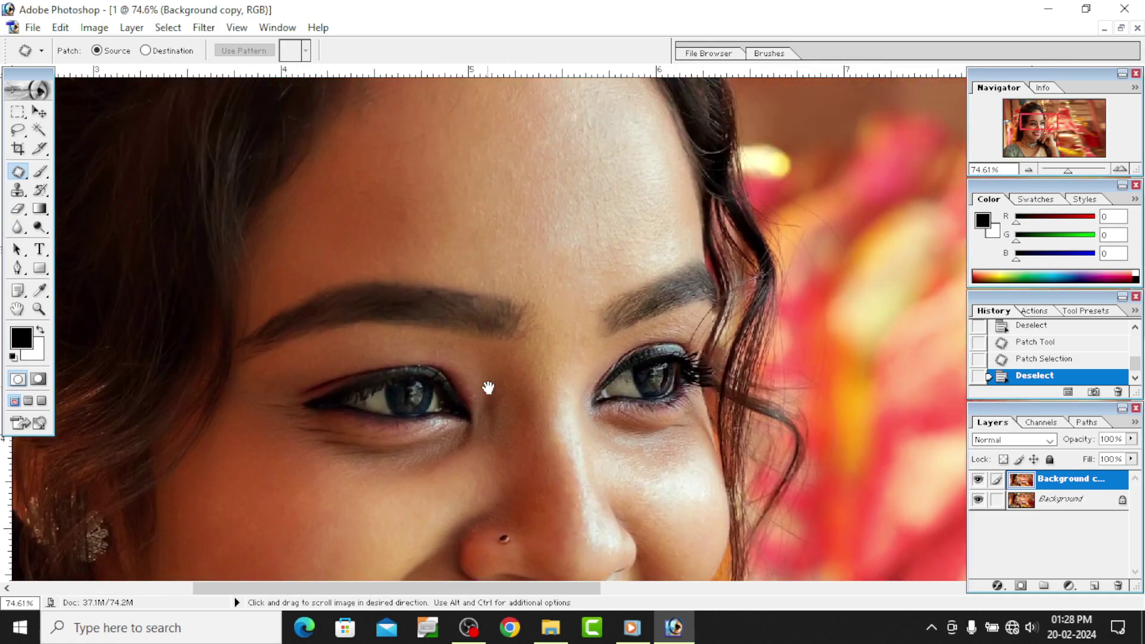
Apply Auto Levels, compare before and after, then undo it
click(94, 27)
mouse_move(131, 71)
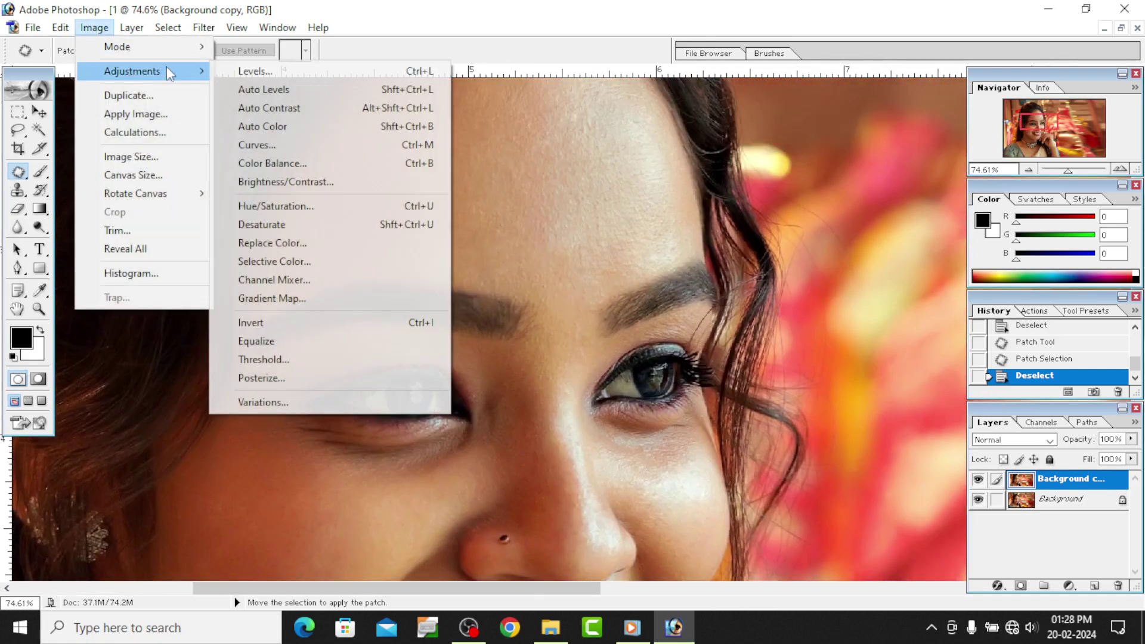
click(282, 93)
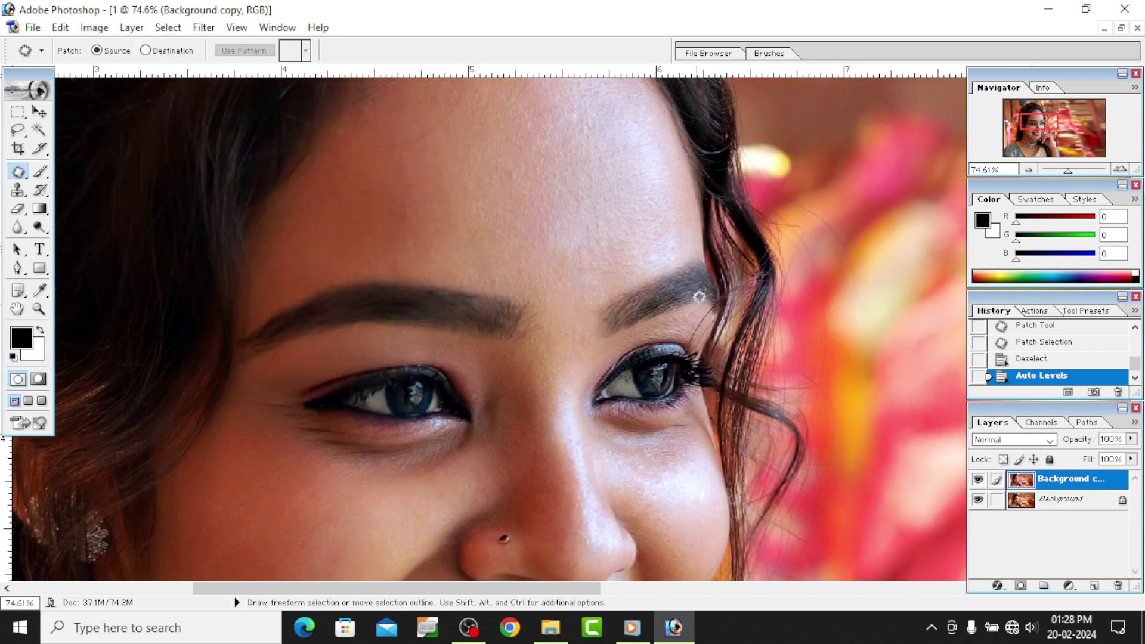
right_click(588, 250)
click(623, 263)
key(ctrl+z)
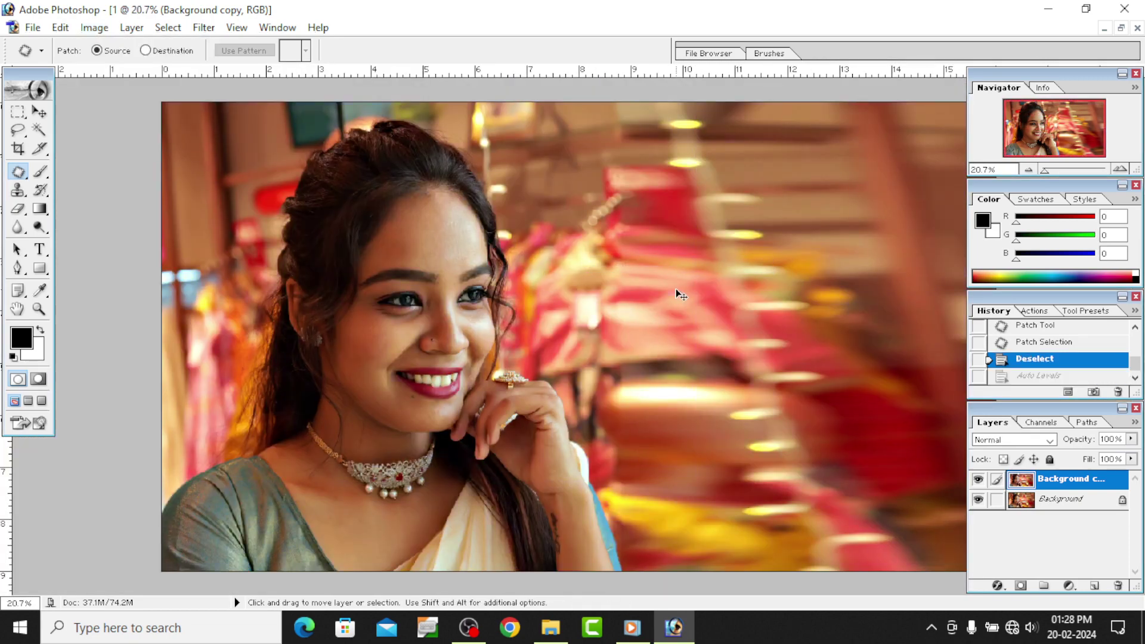
key(ctrl+z)
key(ctrl+z)
key(ctrl+z)
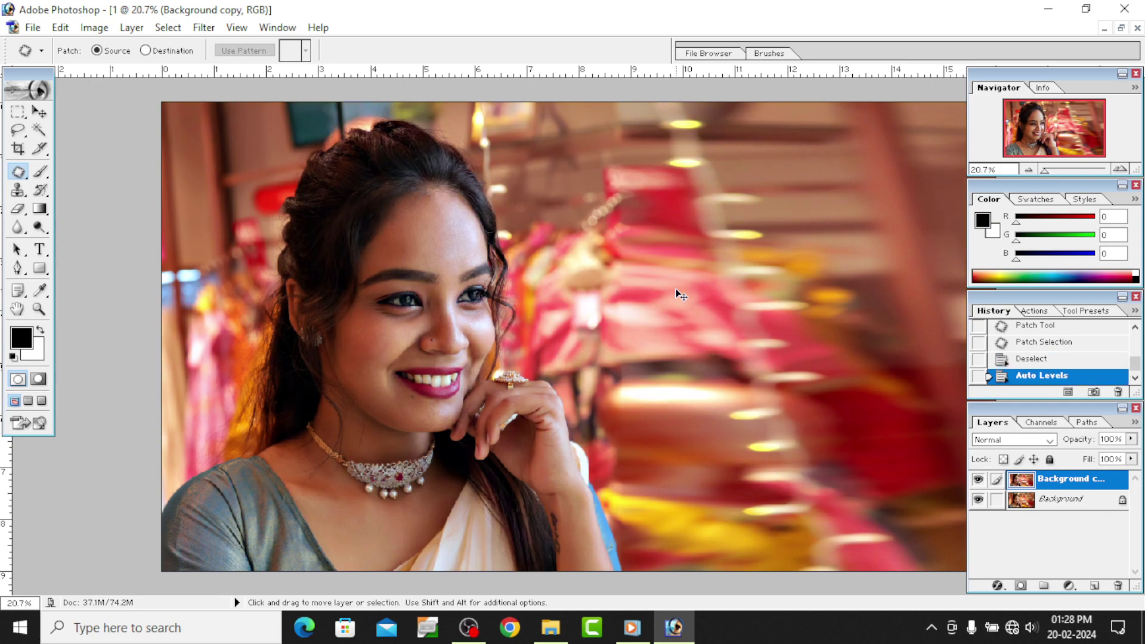
key(ctrl+z)
Reapply Auto Levels to the portrait after stepping back once more
click(95, 28)
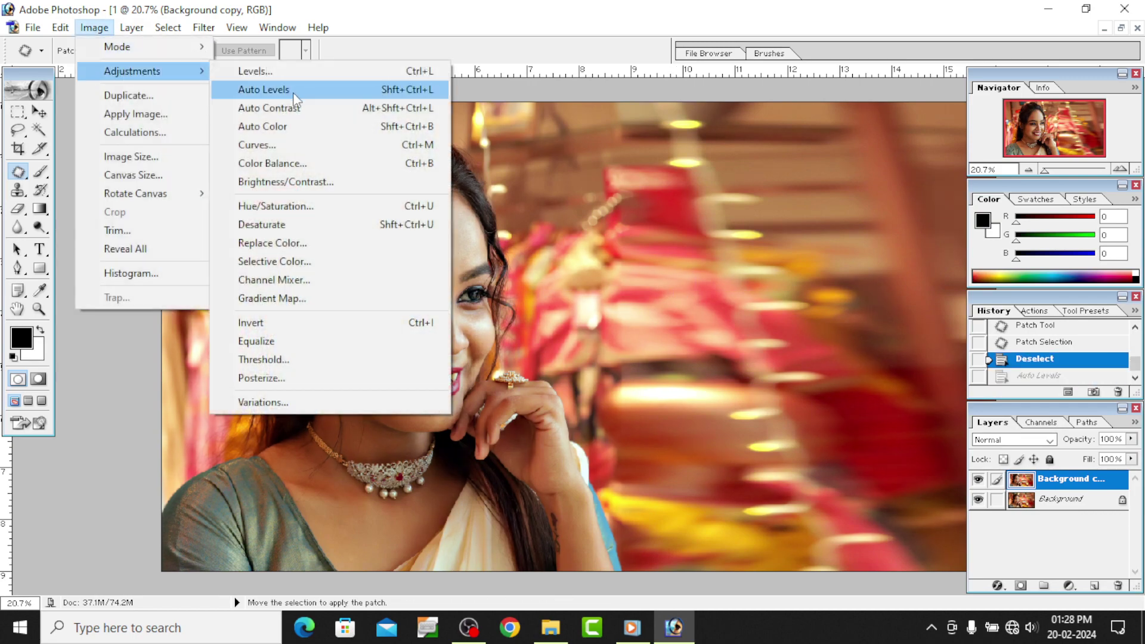
click(280, 92)
click(61, 28)
click(90, 83)
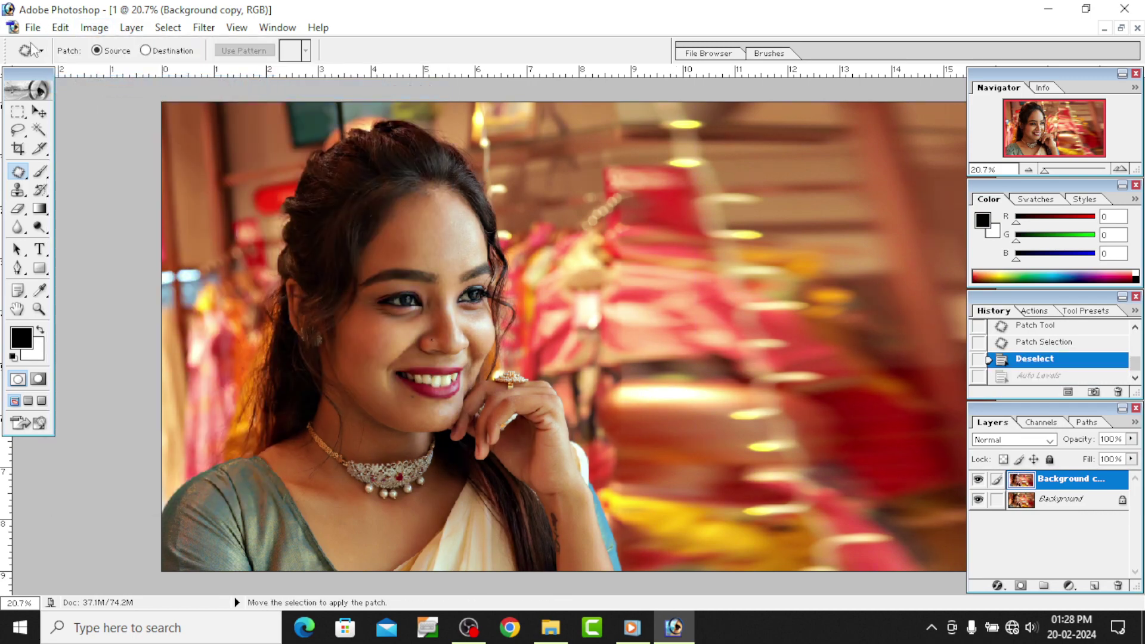
click(61, 28)
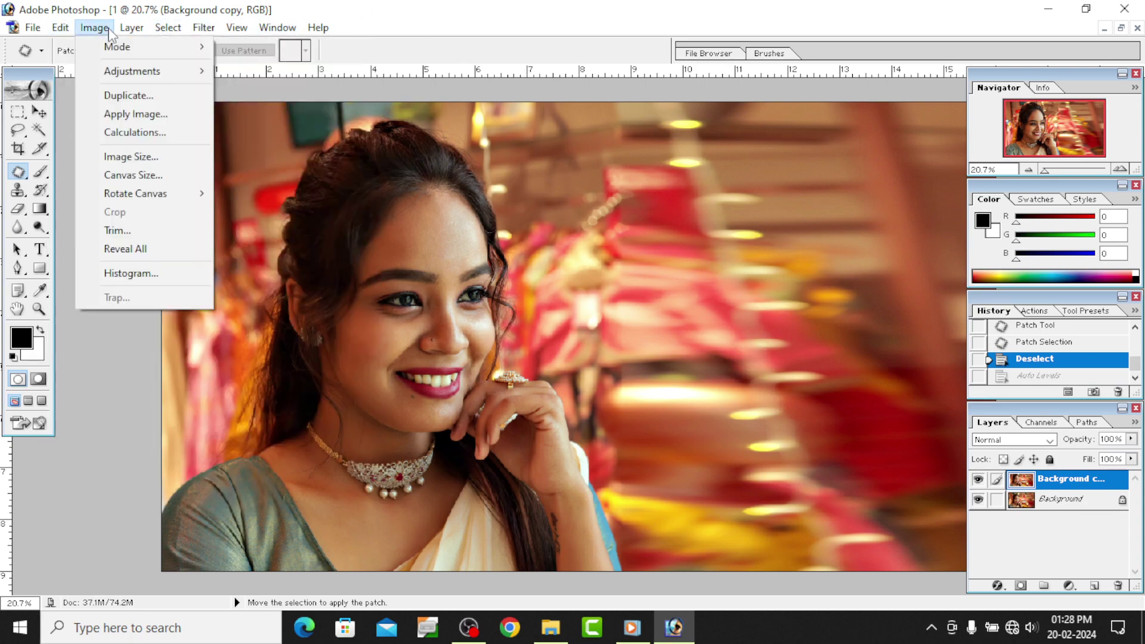
mouse_move(131, 70)
click(258, 90)
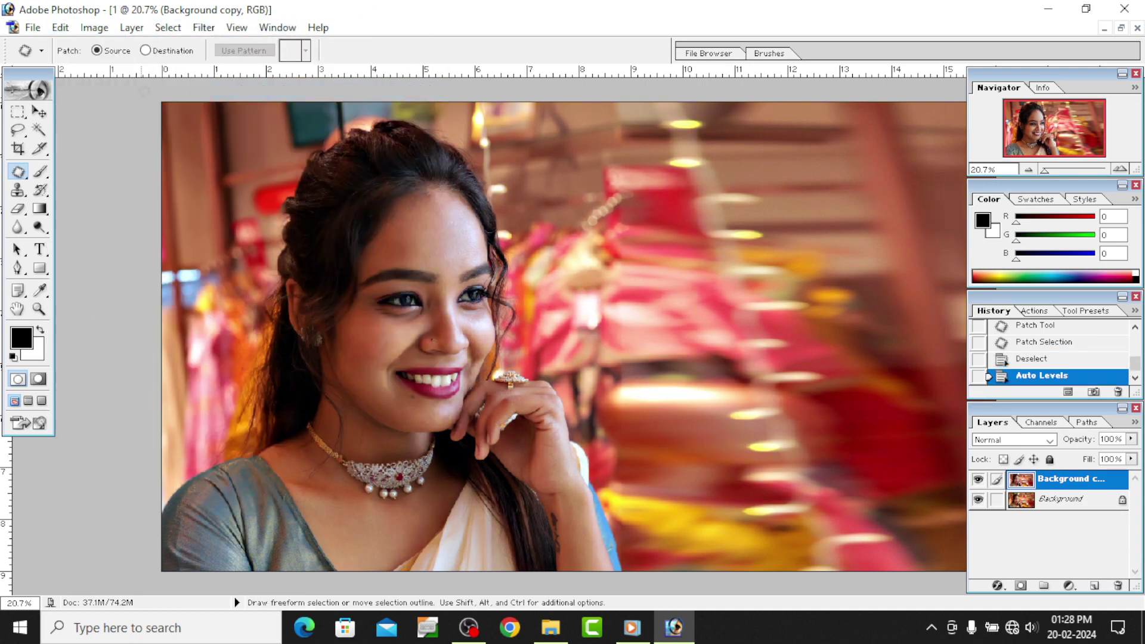
Fade the Auto Levels correction to about 57% opacity
click(61, 27)
click(90, 107)
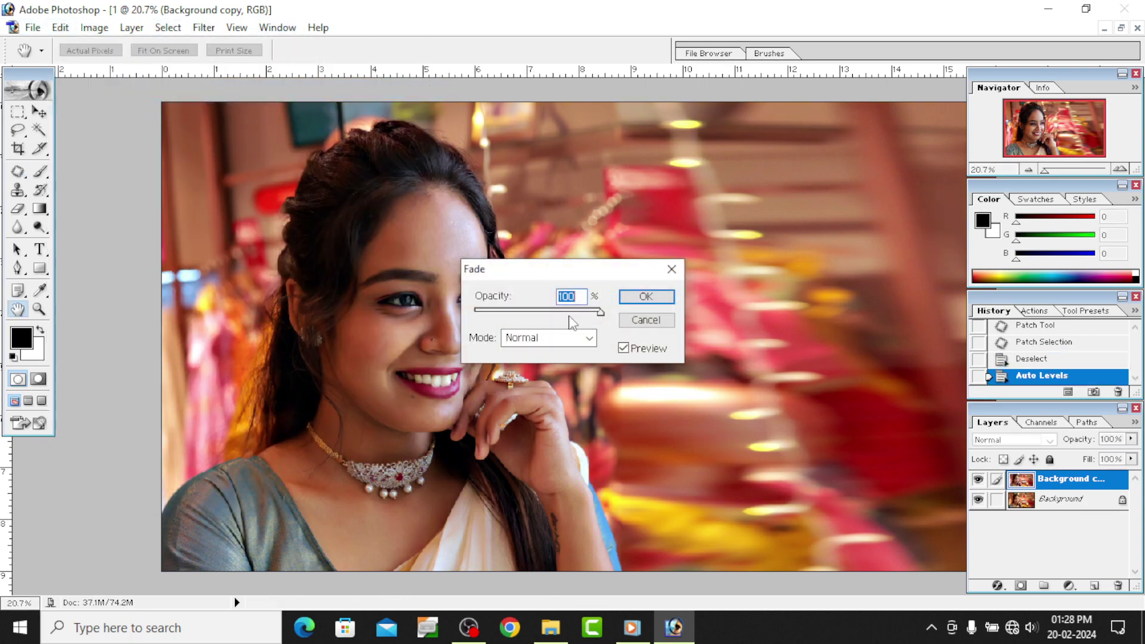
drag(561, 311, 537, 318)
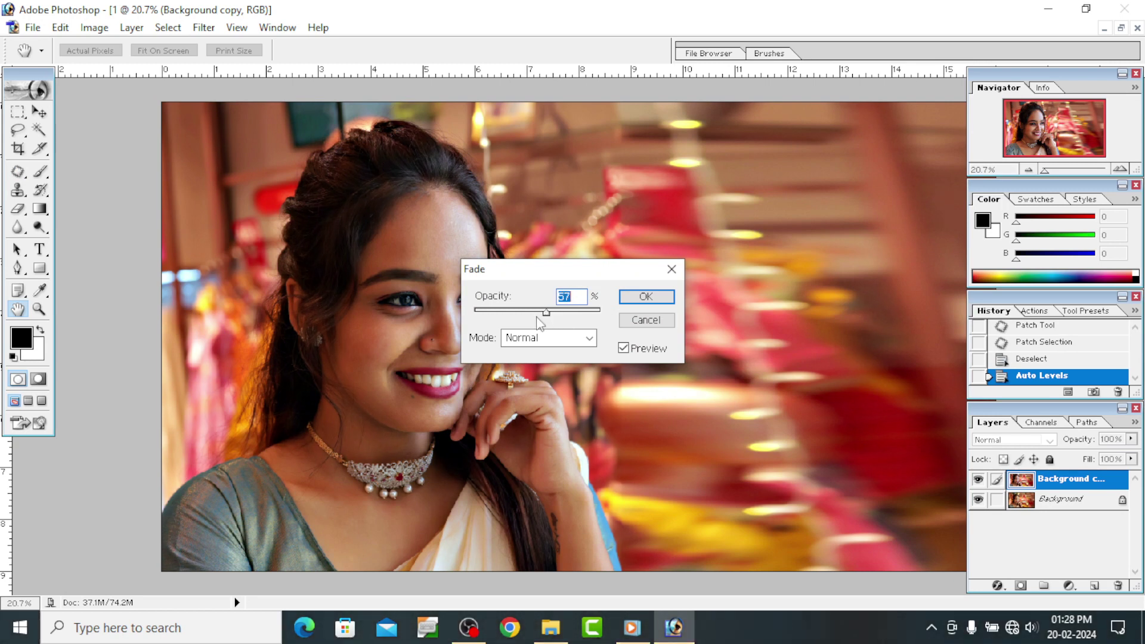
click(646, 296)
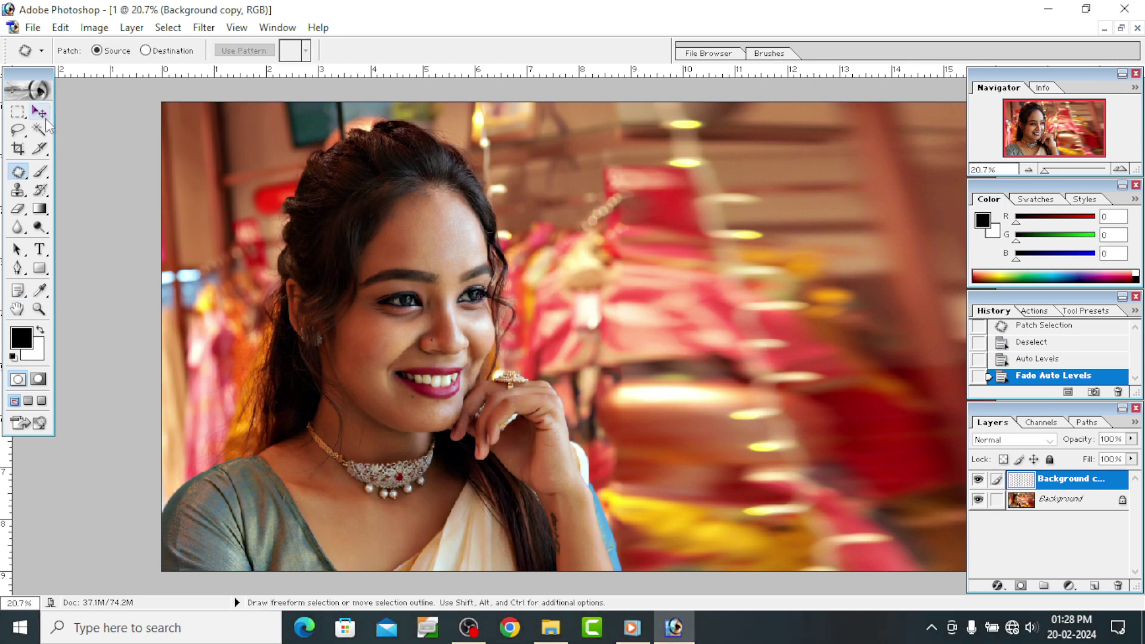
click(39, 112)
click(95, 27)
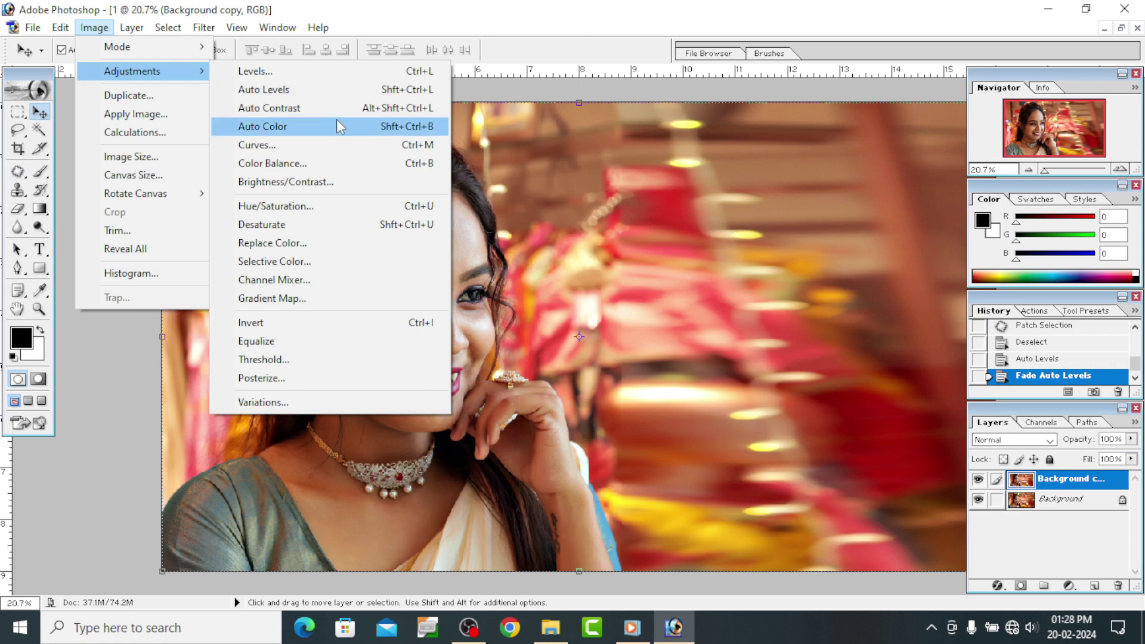
Apply Auto Contrast and Auto Color to the portrait
click(298, 106)
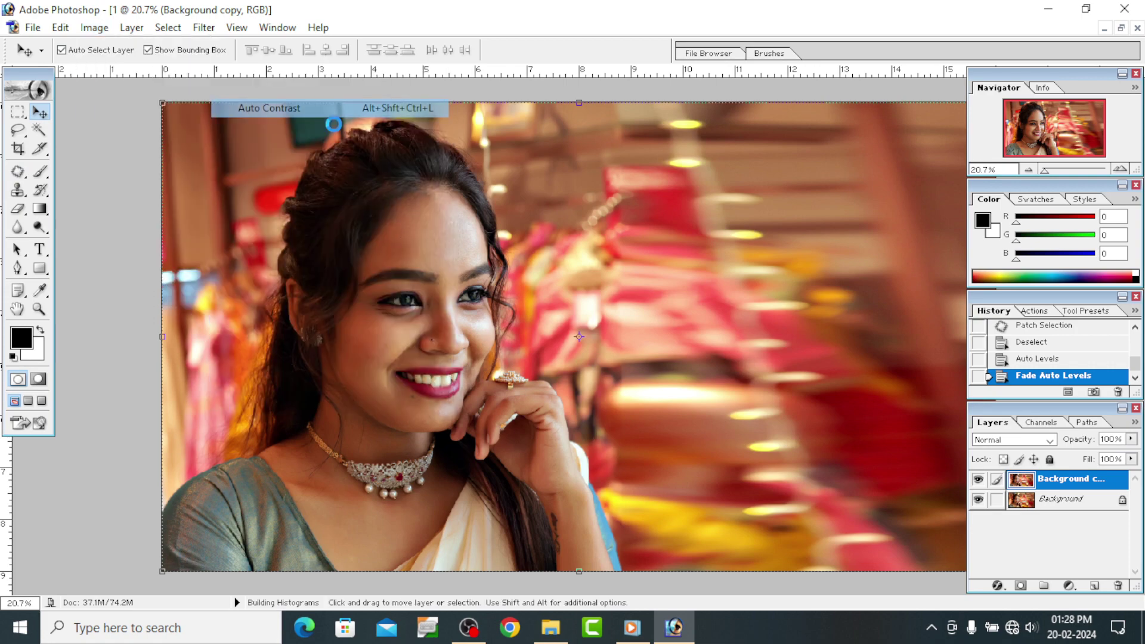
click(94, 28)
click(249, 126)
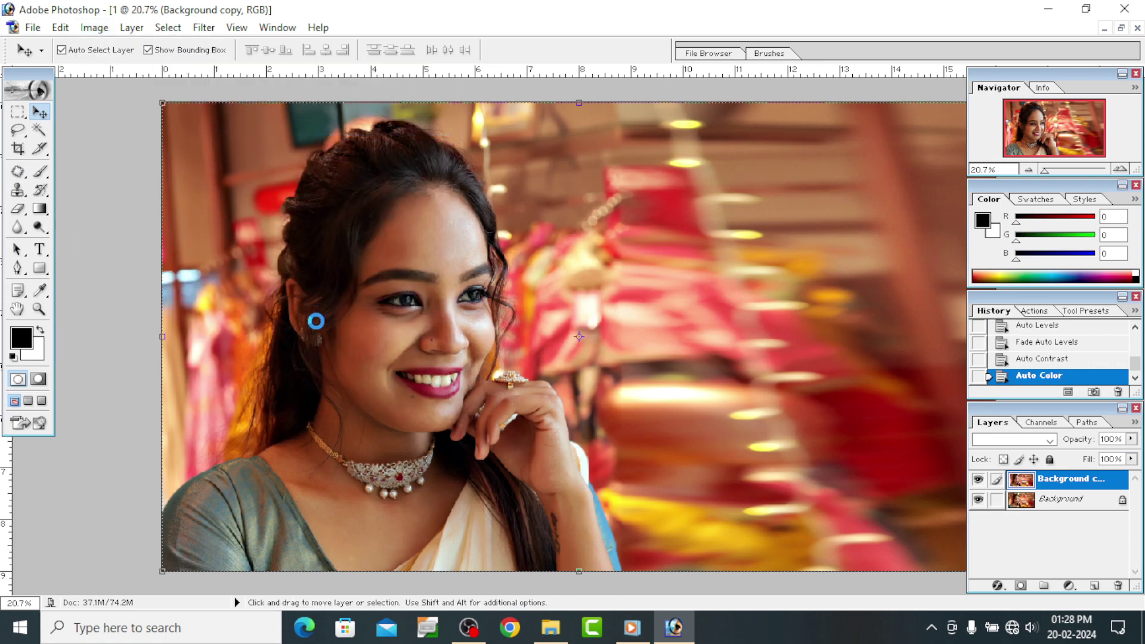
Fade Auto Color using Soft Light blending at reduced opacity
click(60, 28)
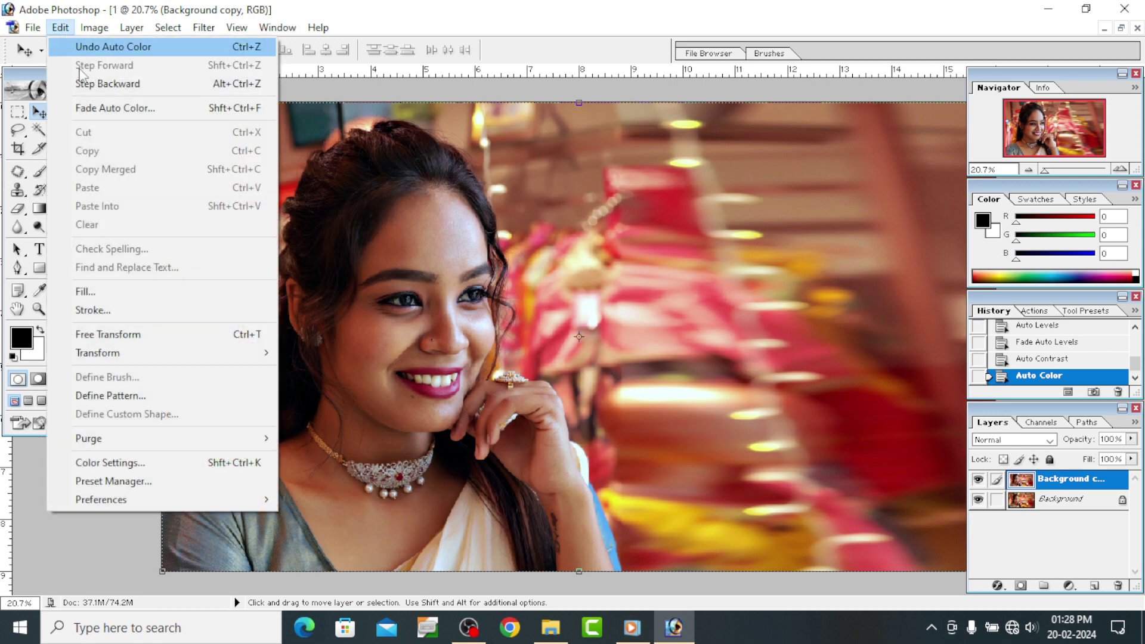
click(89, 105)
click(535, 337)
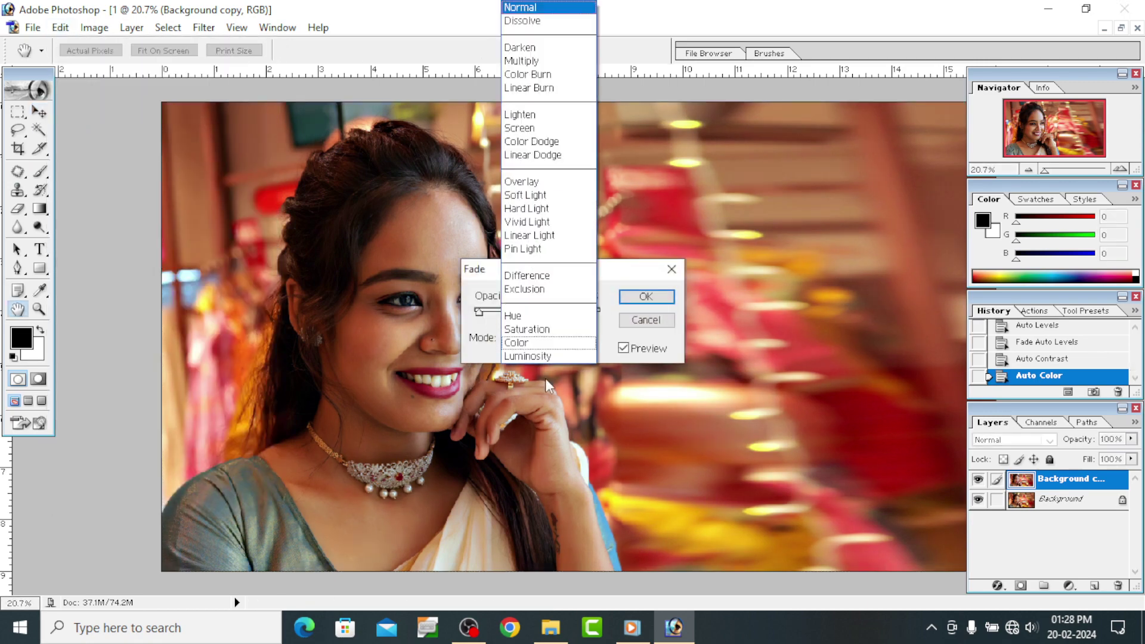
click(533, 210)
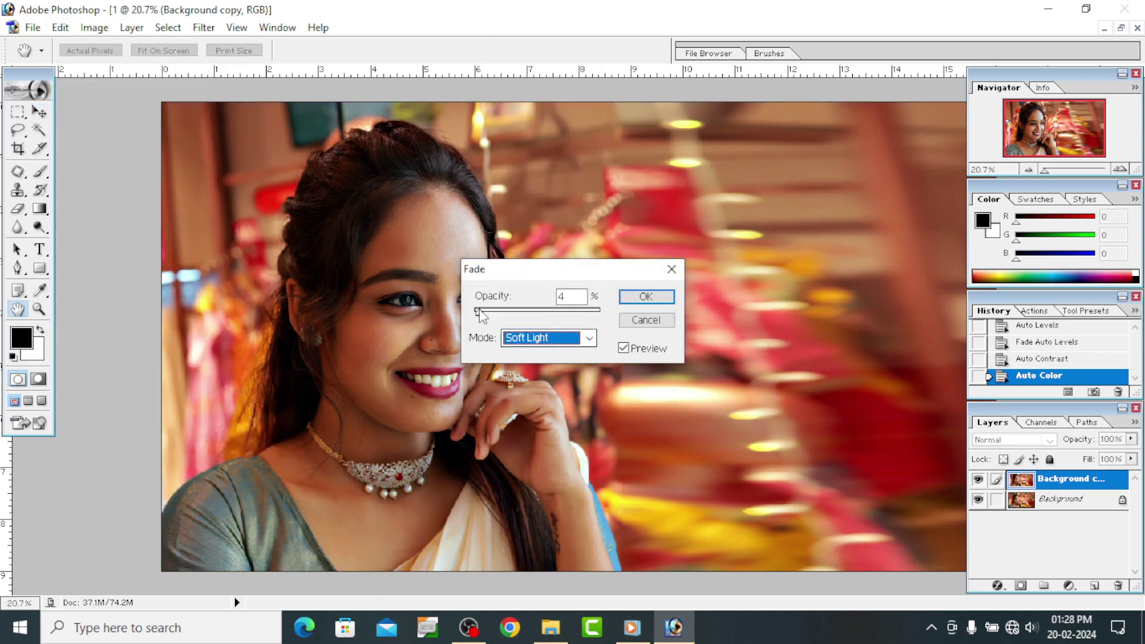
drag(478, 311, 473, 310)
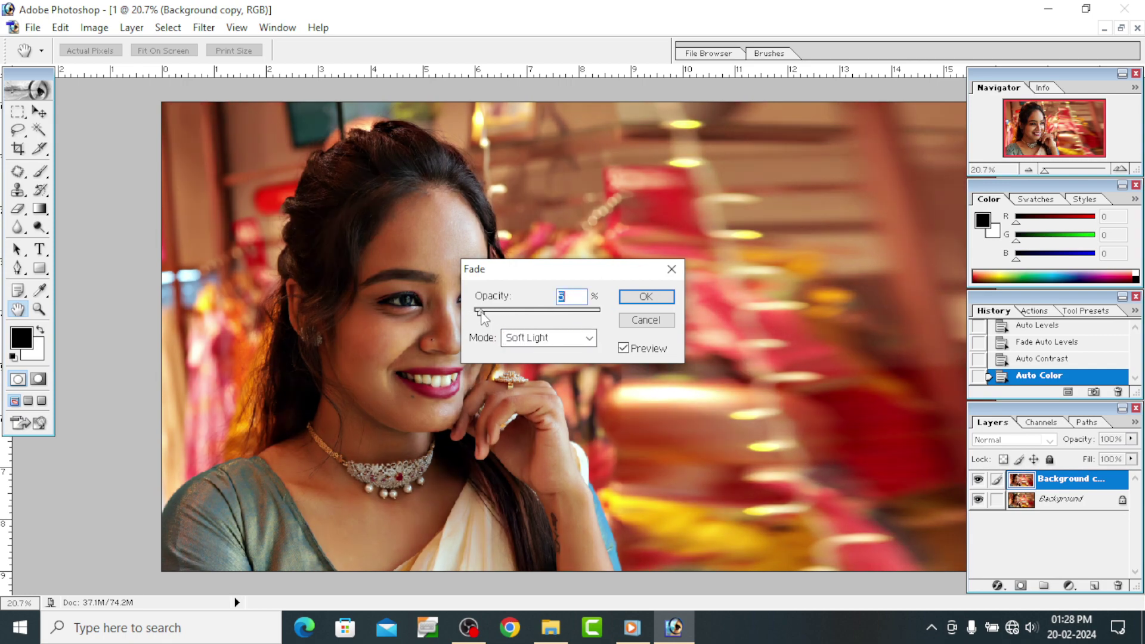
click(652, 297)
key(v)
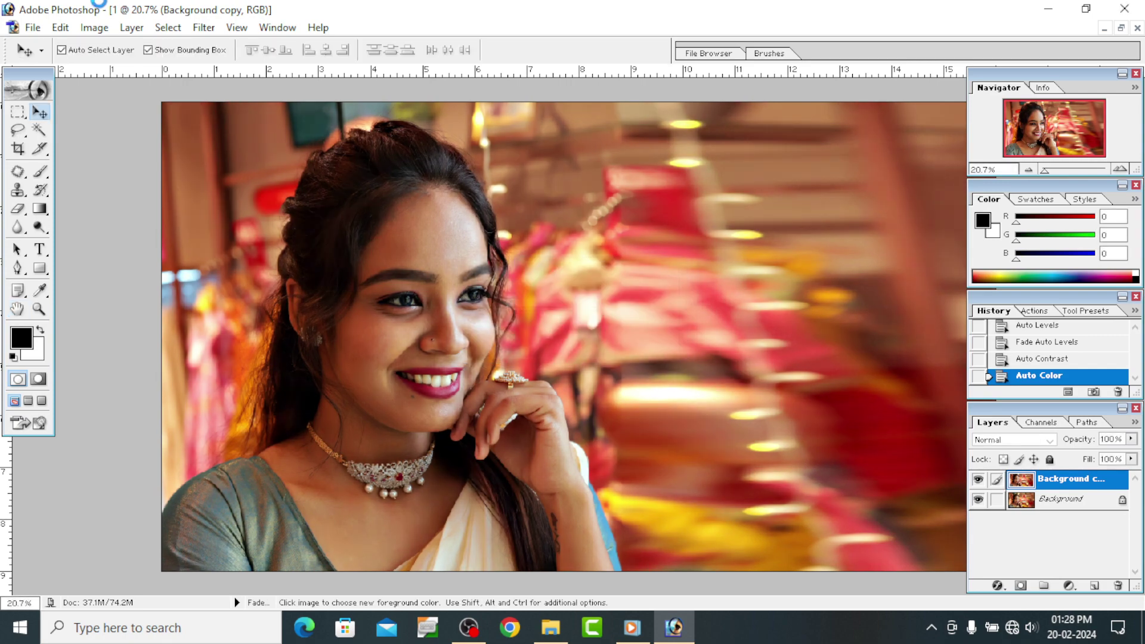
click(94, 28)
Apply Levels with input values 3, 1.13 and 253
click(292, 72)
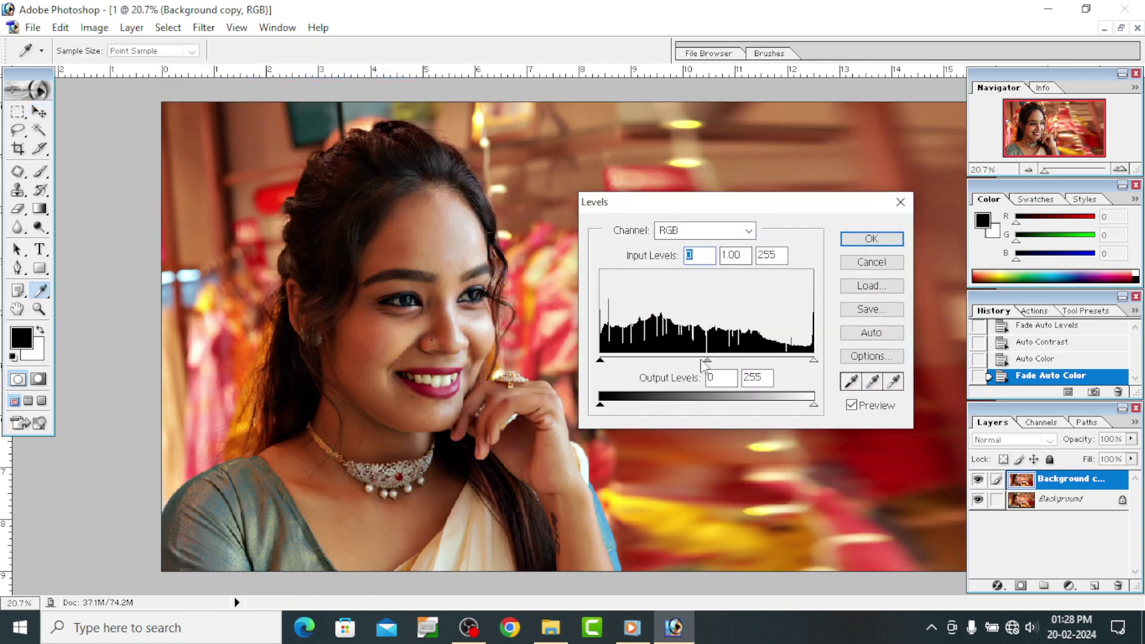
drag(707, 360, 695, 360)
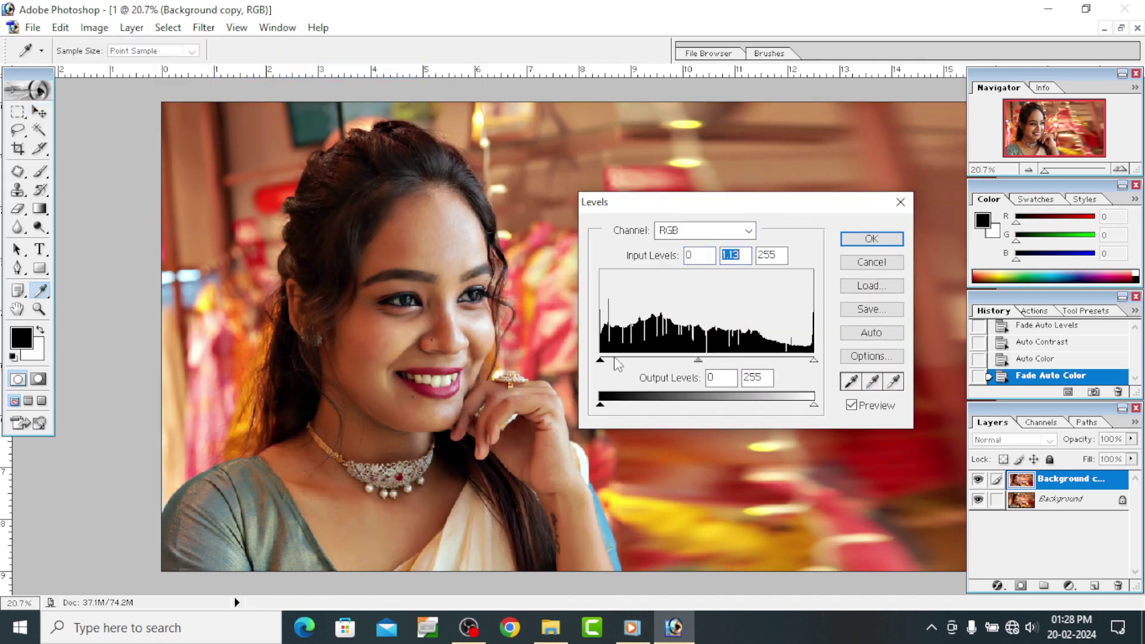
drag(599, 360, 609, 362)
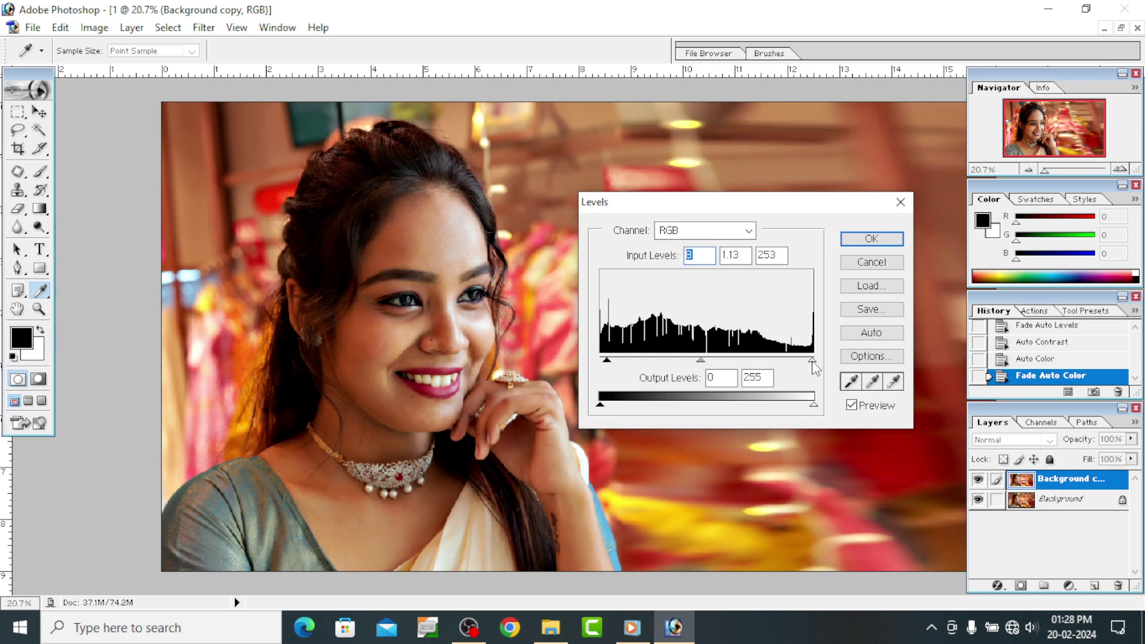
click(877, 238)
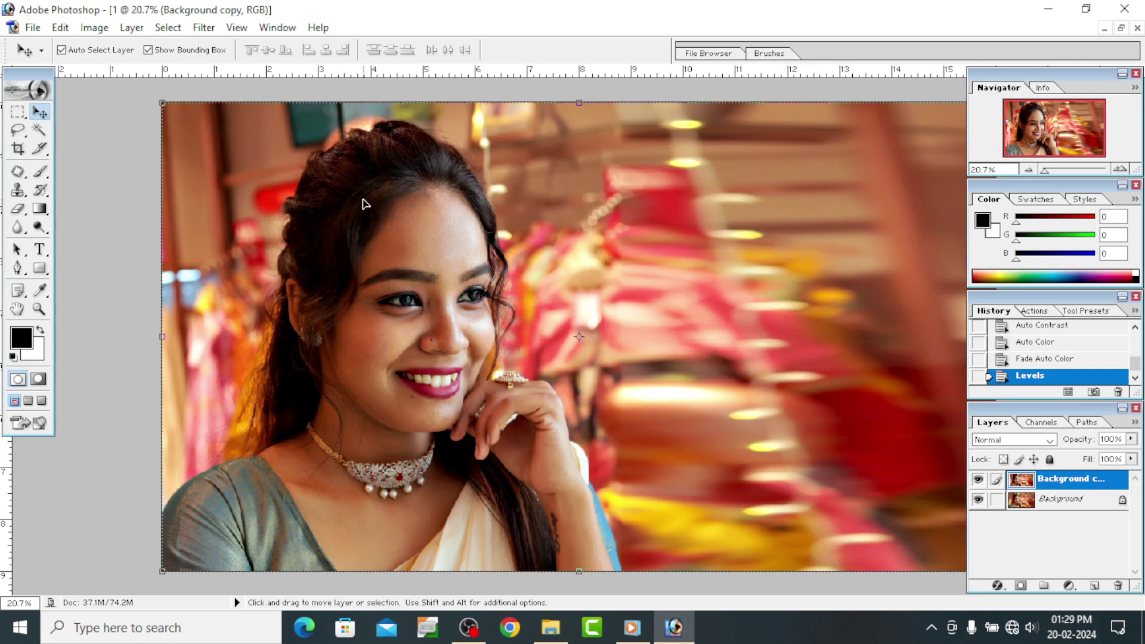
Apply Imagenomic Portraiture smoothing with a mask sampled from her skin tones
click(204, 28)
mouse_move(245, 433)
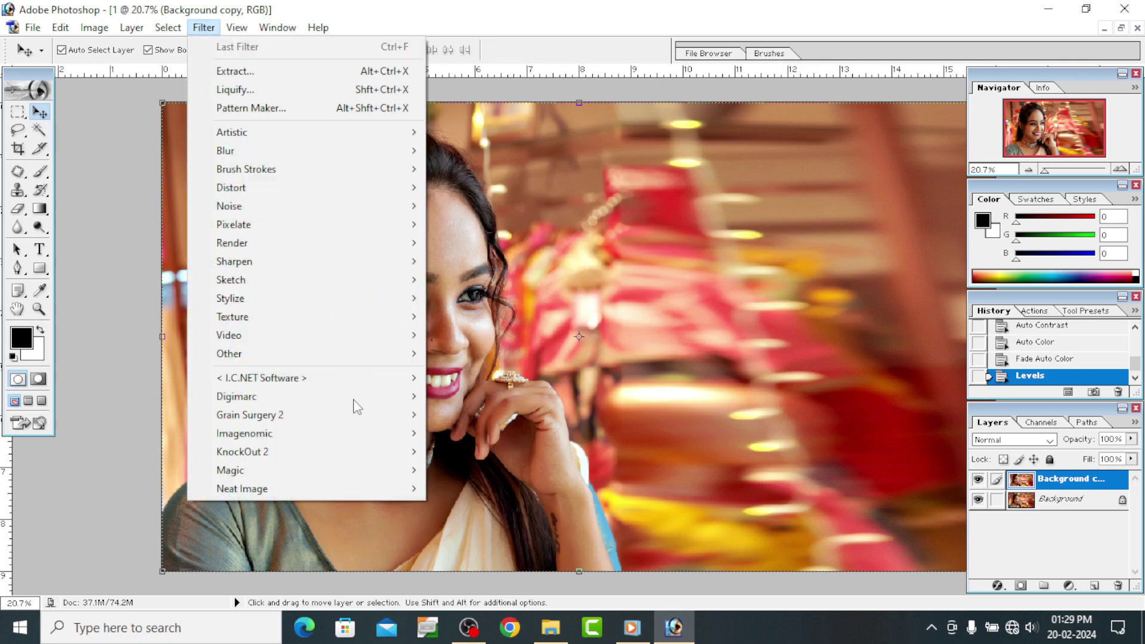
click(463, 435)
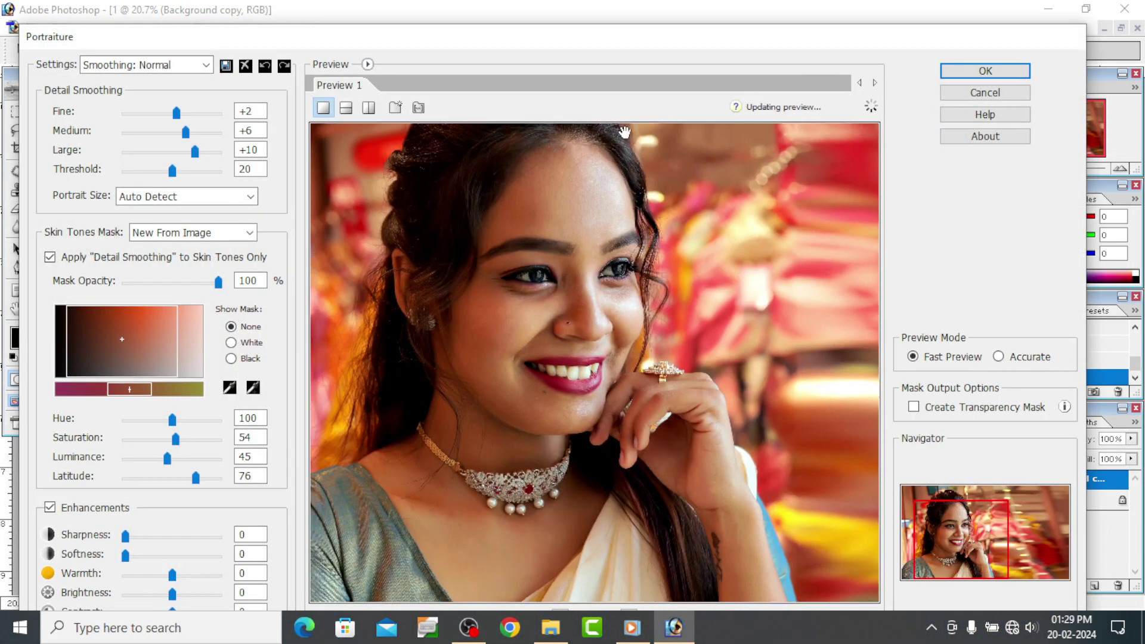
drag(582, 38, 600, 24)
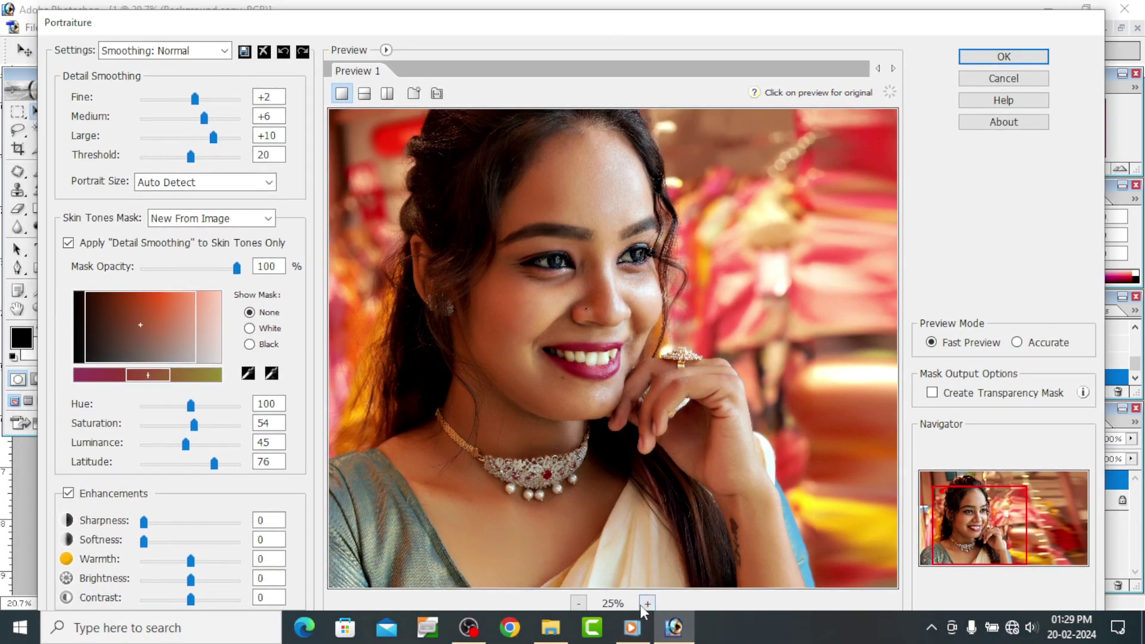
click(647, 603)
click(272, 372)
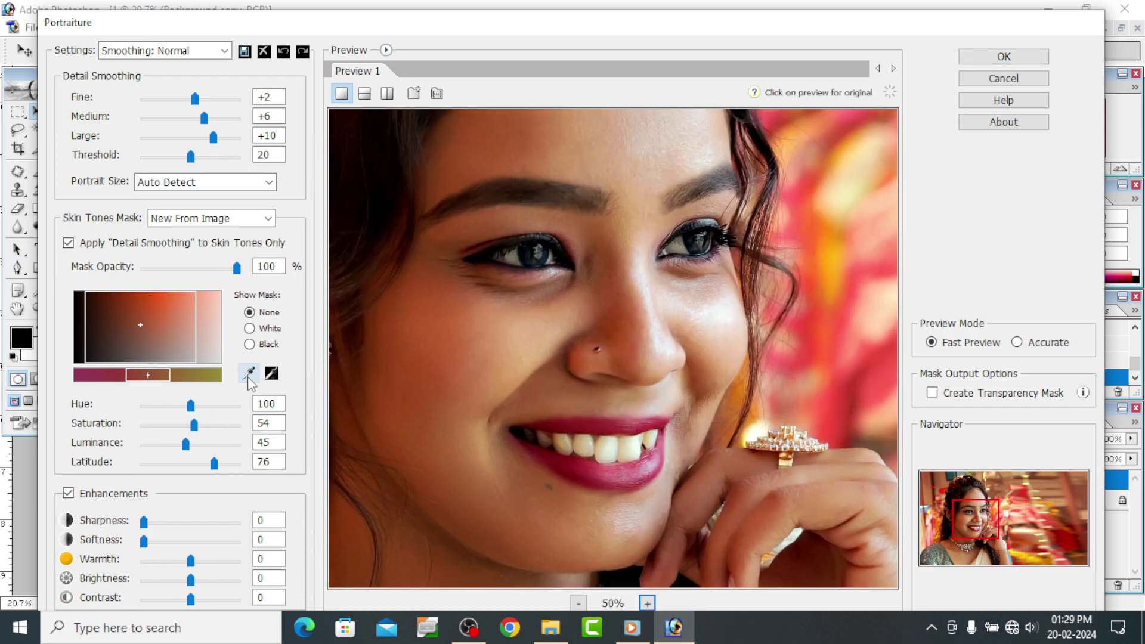
click(659, 150)
drag(661, 117, 504, 338)
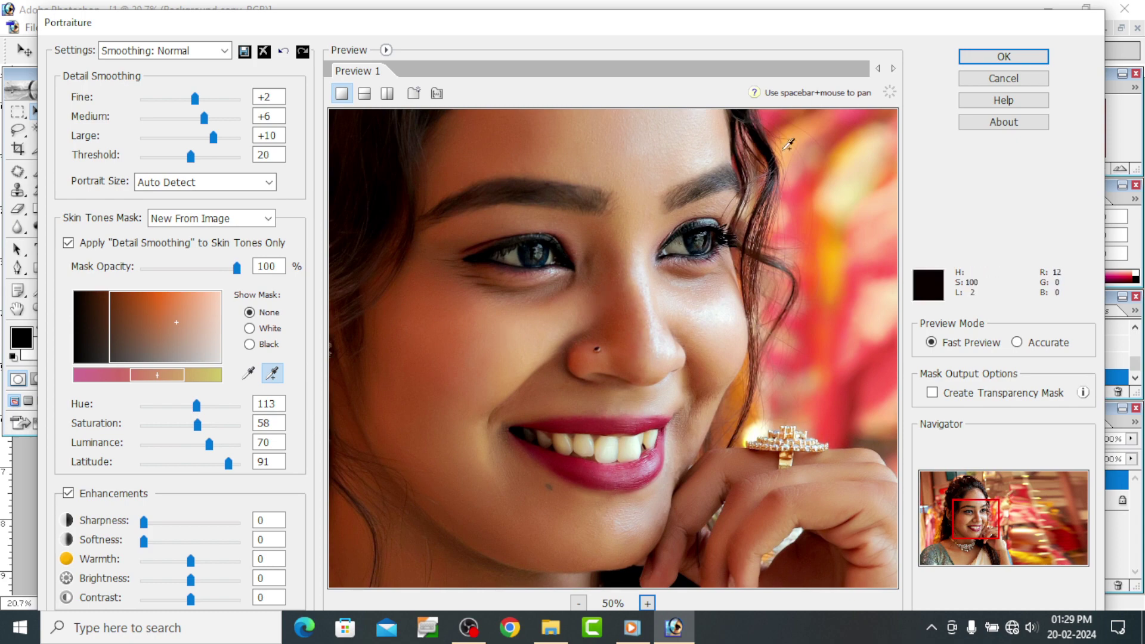
click(1003, 56)
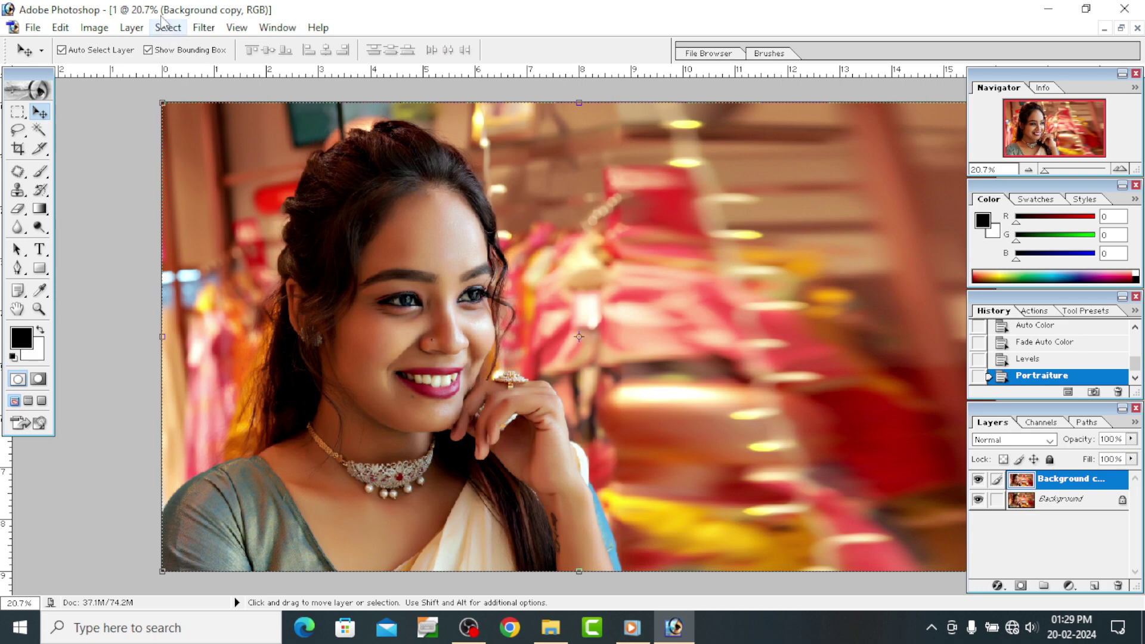
Fade the Portraiture effect to lower opacity and zoom in on her eyes and nose
click(60, 27)
click(90, 108)
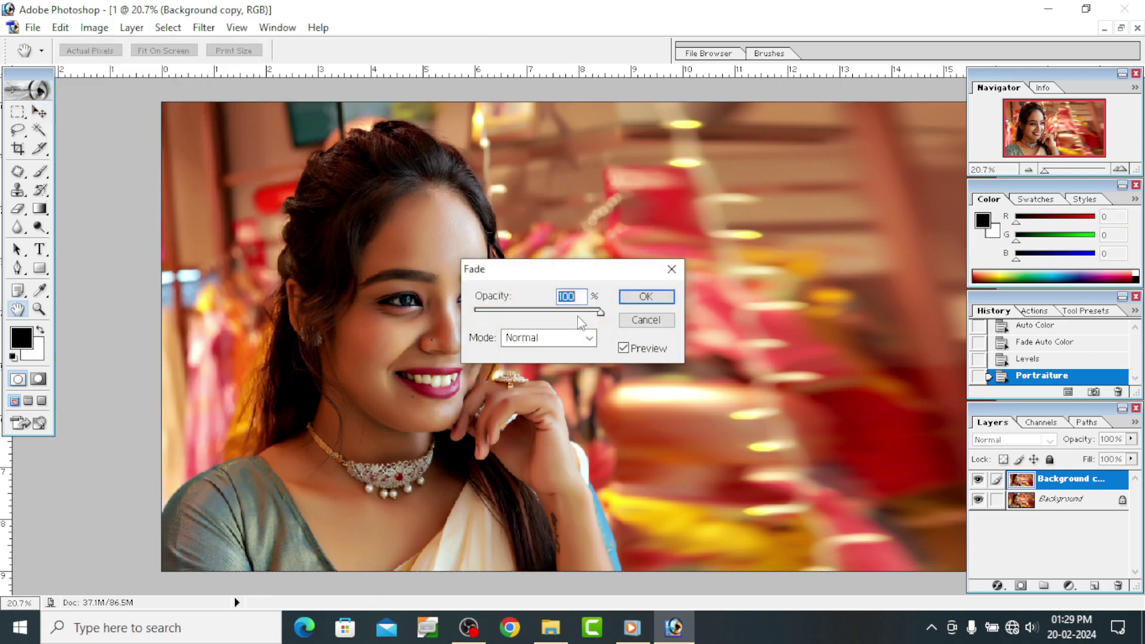
drag(587, 316, 580, 316)
click(646, 295)
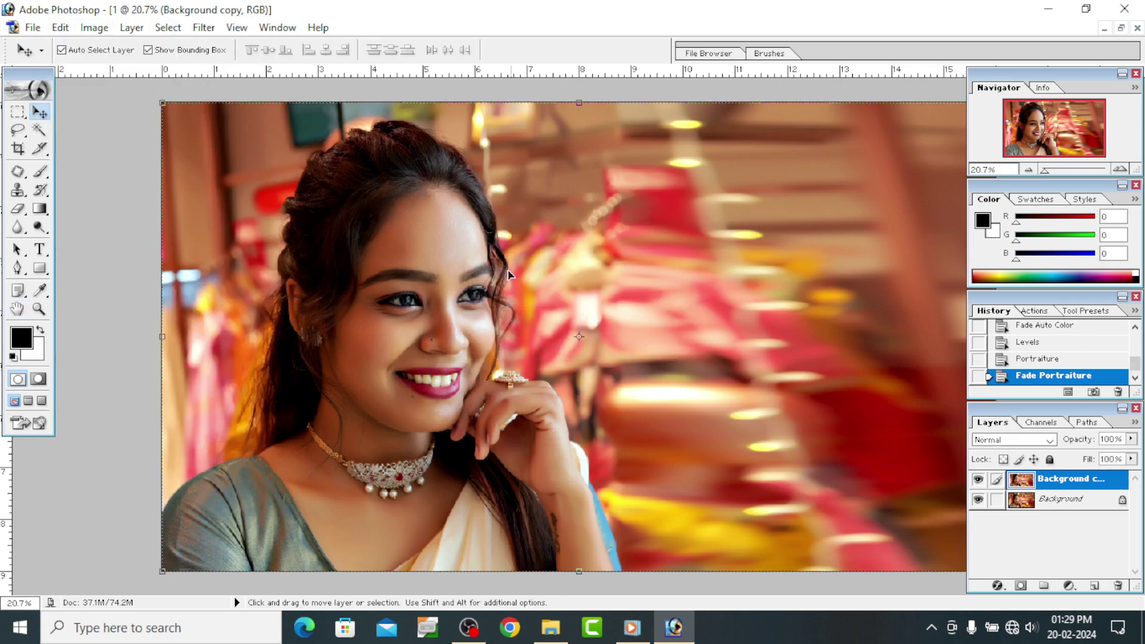
key(ctrl+space)
drag(384, 166, 537, 435)
drag(371, 265, 634, 435)
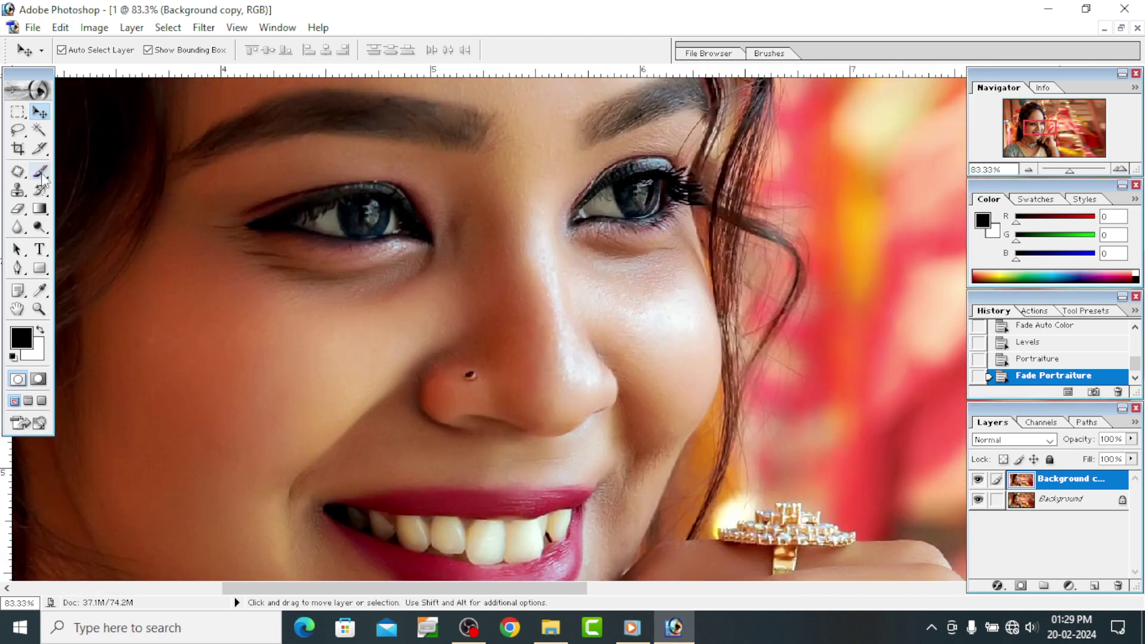
Patch three blemishes under both eyes by dragging them onto clean skin with the Patch tool
click(15, 172)
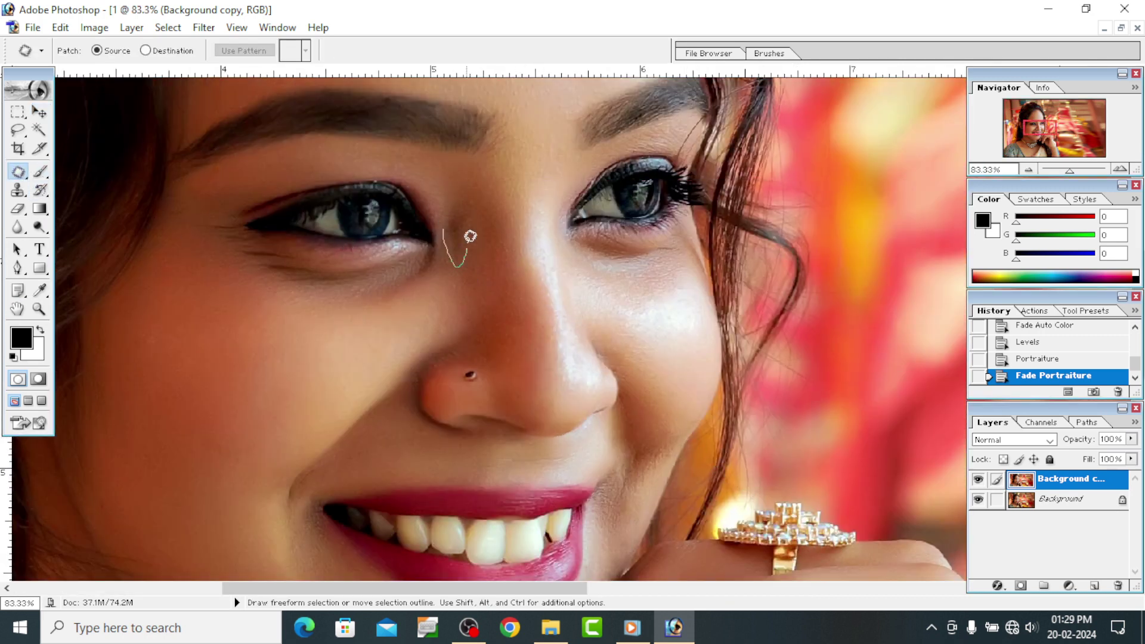
mouse_move(470, 236)
mouse_down()
mouse_move(463, 197)
mouse_move(455, 235)
mouse_move(460, 193)
mouse_move(513, 214)
mouse_up()
key(ctrl+d)
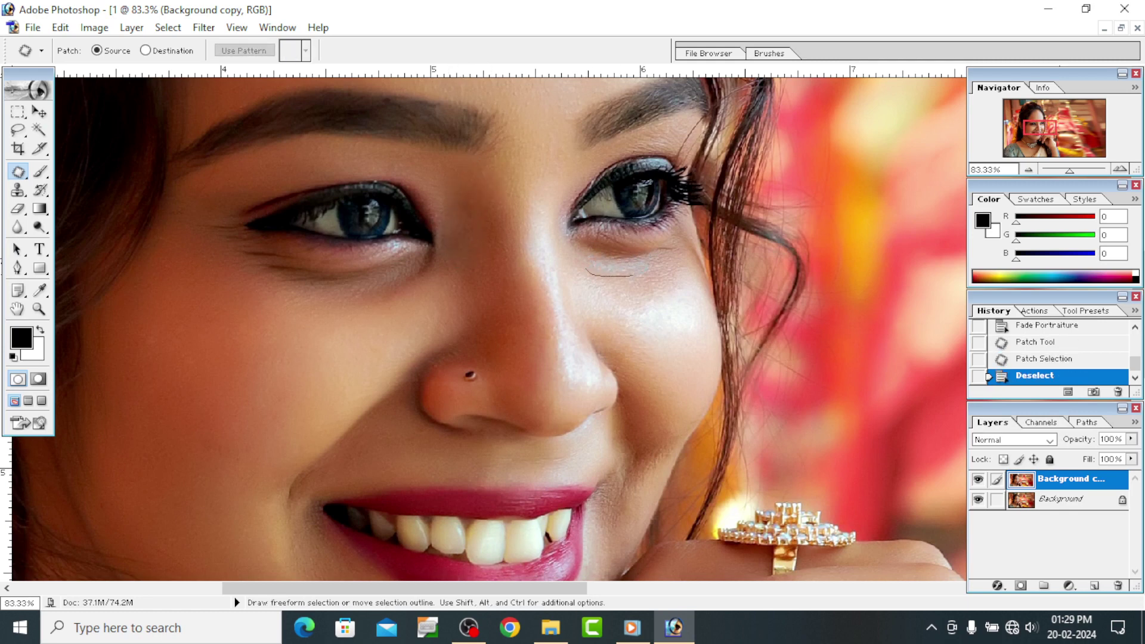
drag(637, 250, 647, 298)
key(ctrl+d)
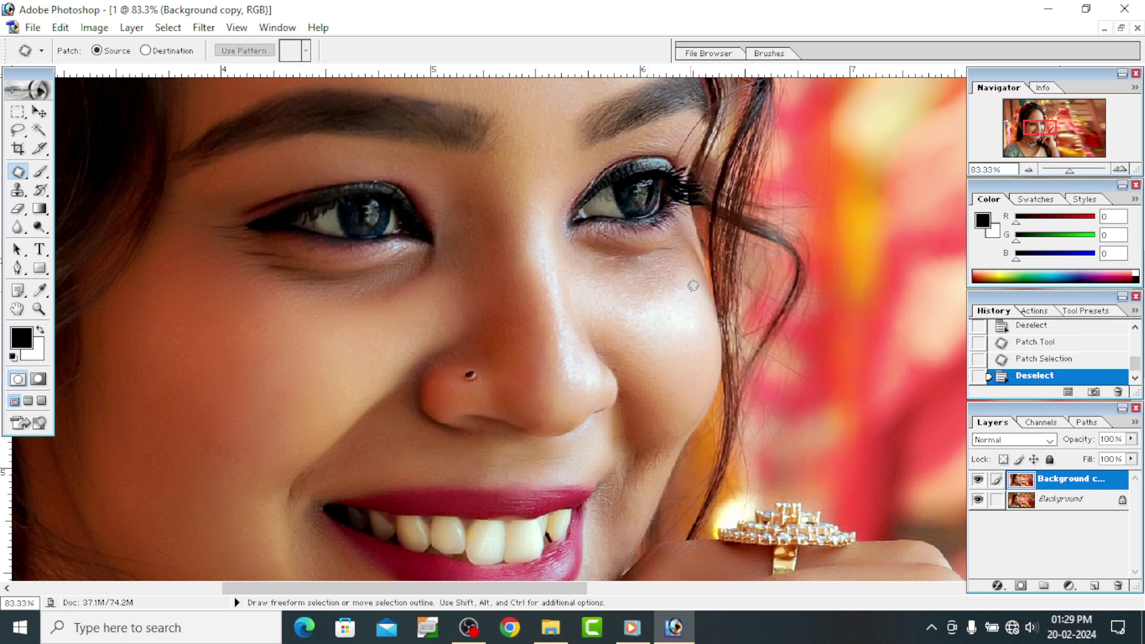
drag(617, 244, 596, 251)
key(ctrl+d)
Magic Wand-select the forehead and cheek skin, then Shift-add the neck and chest skin
right_click(371, 288)
click(394, 298)
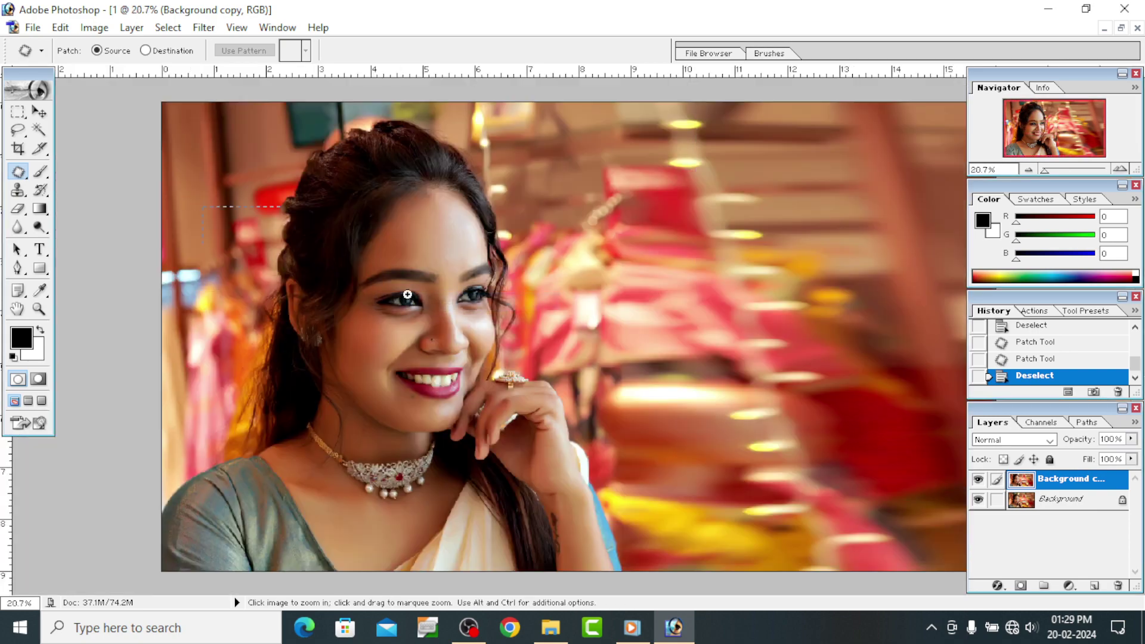
drag(202, 207, 598, 485)
drag(233, 201, 710, 429)
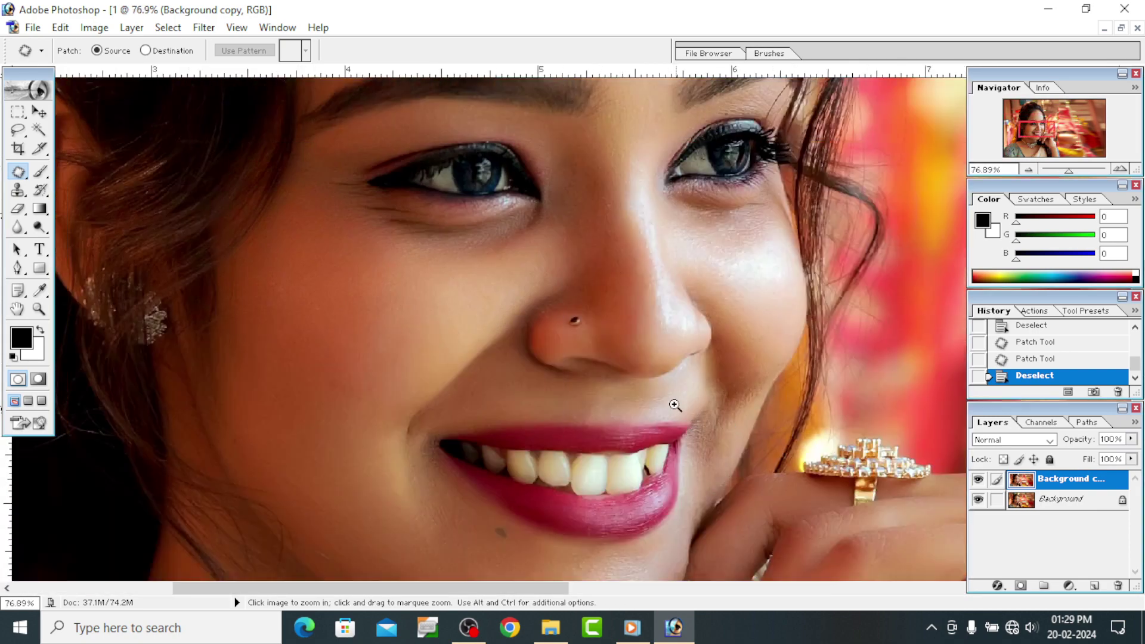
key(ctrl+0)
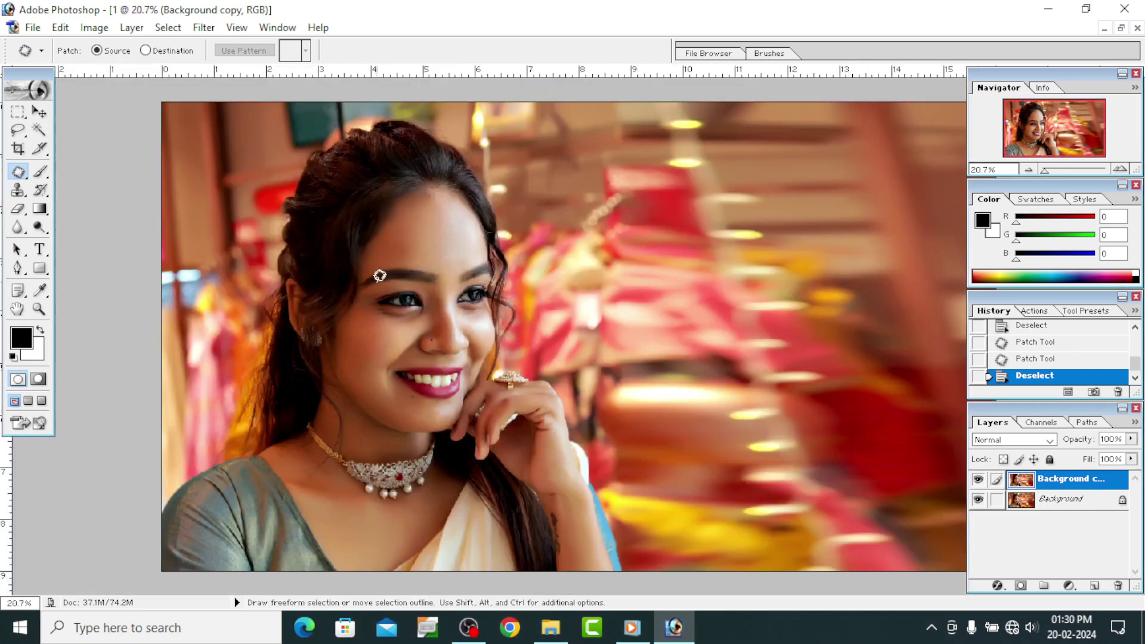
key(w)
click(379, 275)
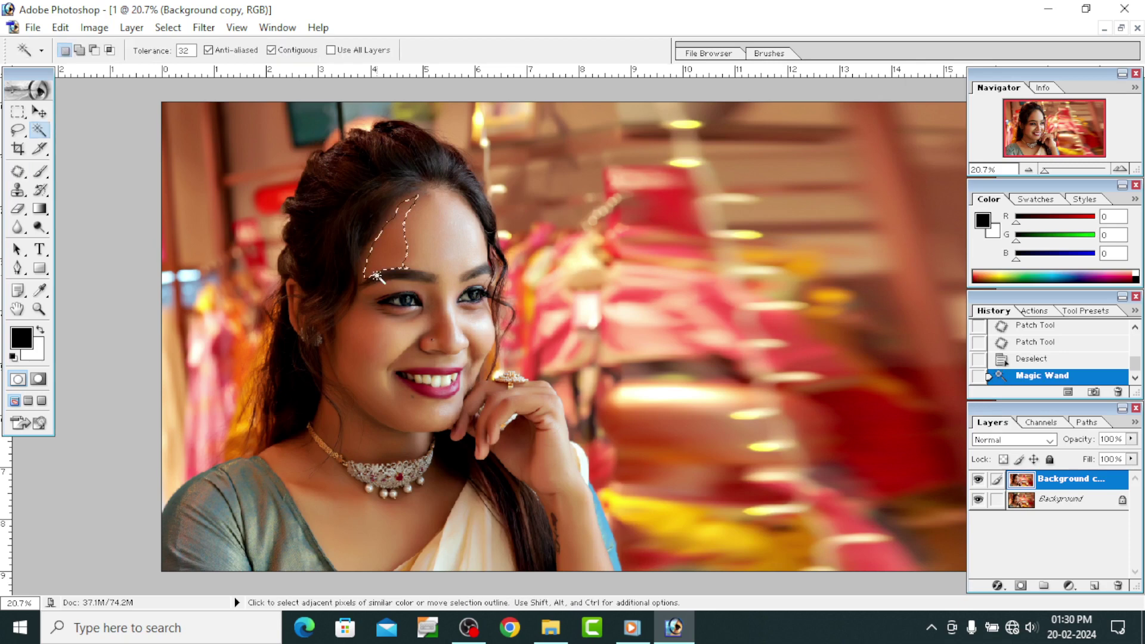
shift+click(340, 334)
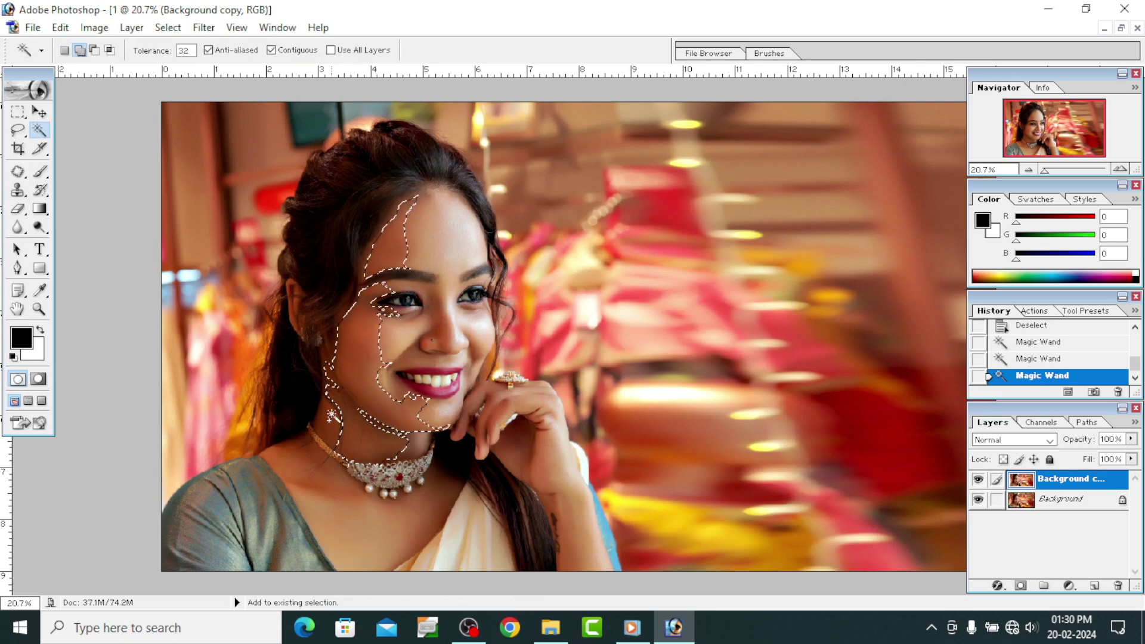
click(319, 363)
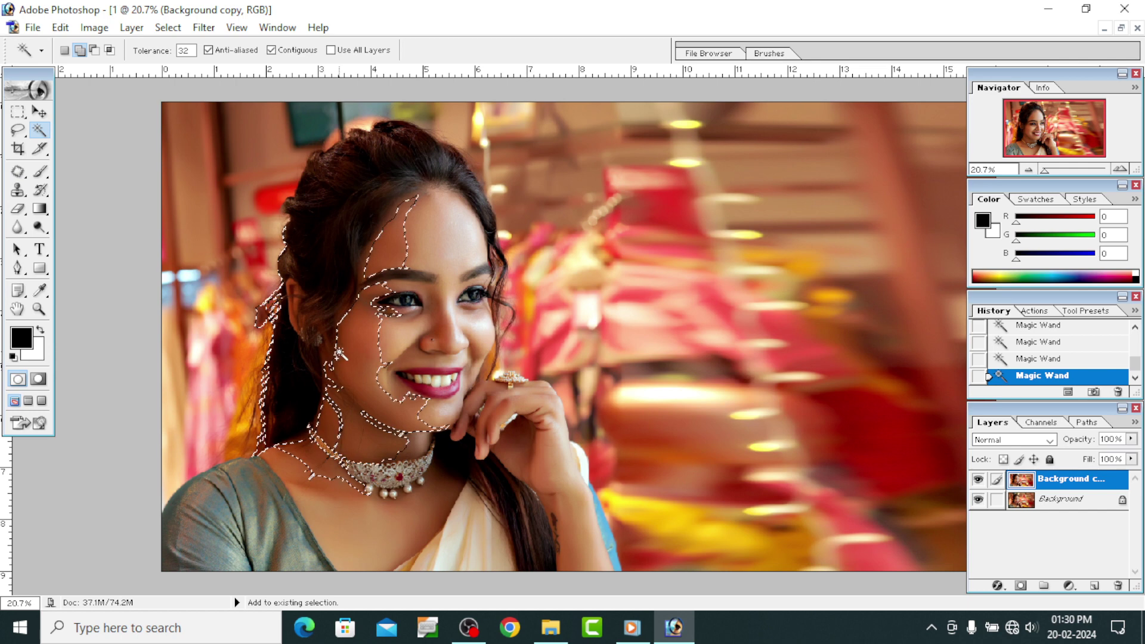
Feather the skin selection by 55 px, then brighten it with Levels and deselect
key(ctrl+alt+d)
key(Return)
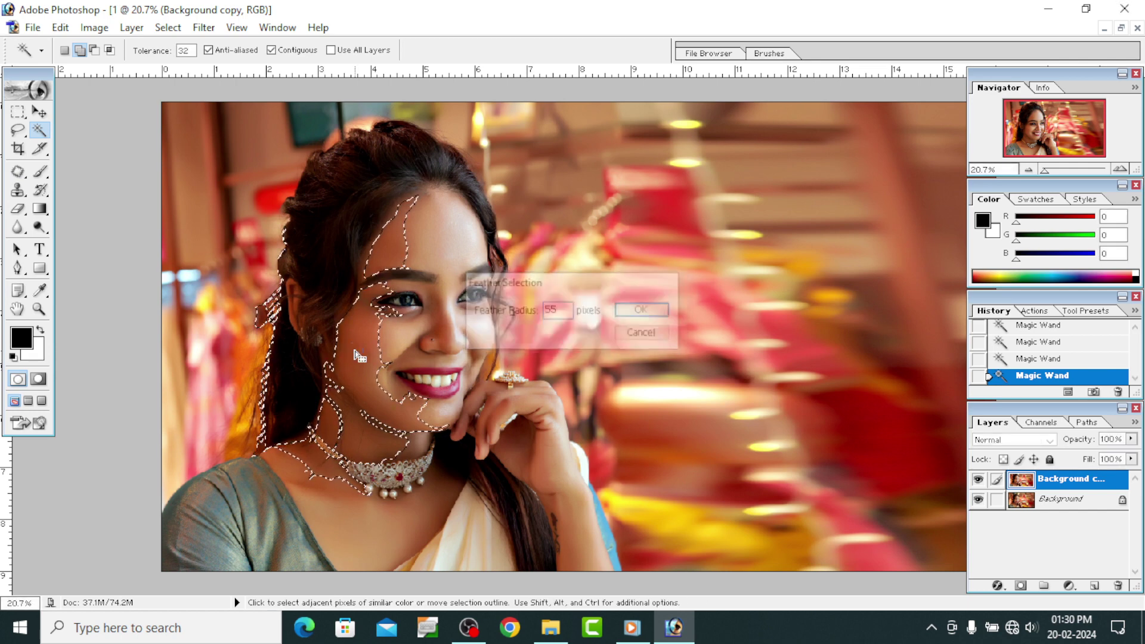
key(ctrl+l)
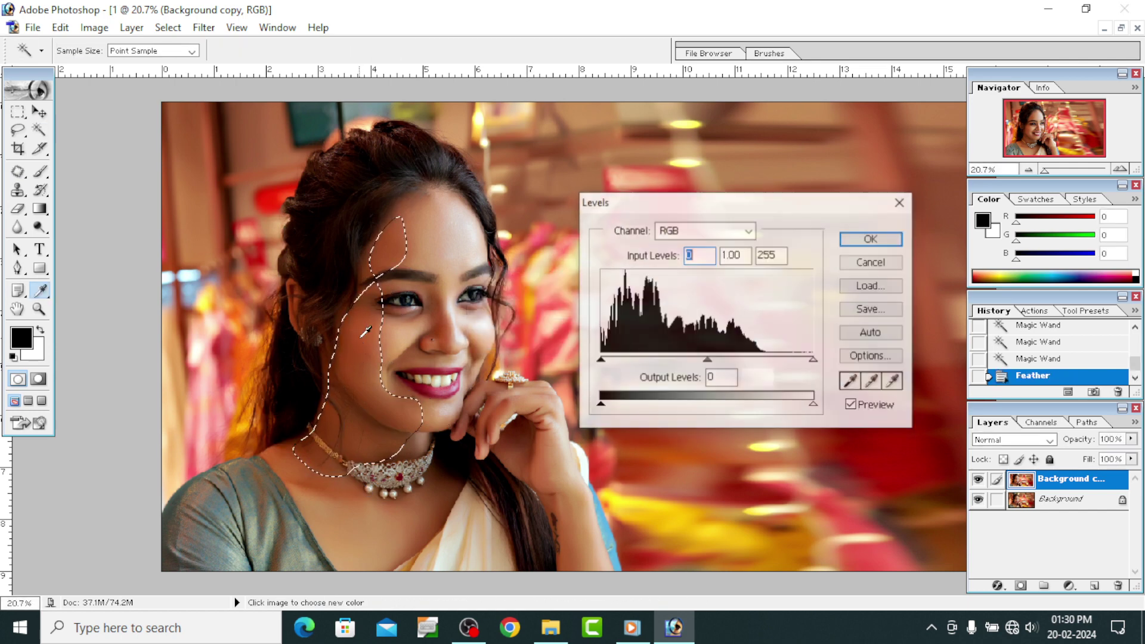
drag(814, 361, 804, 360)
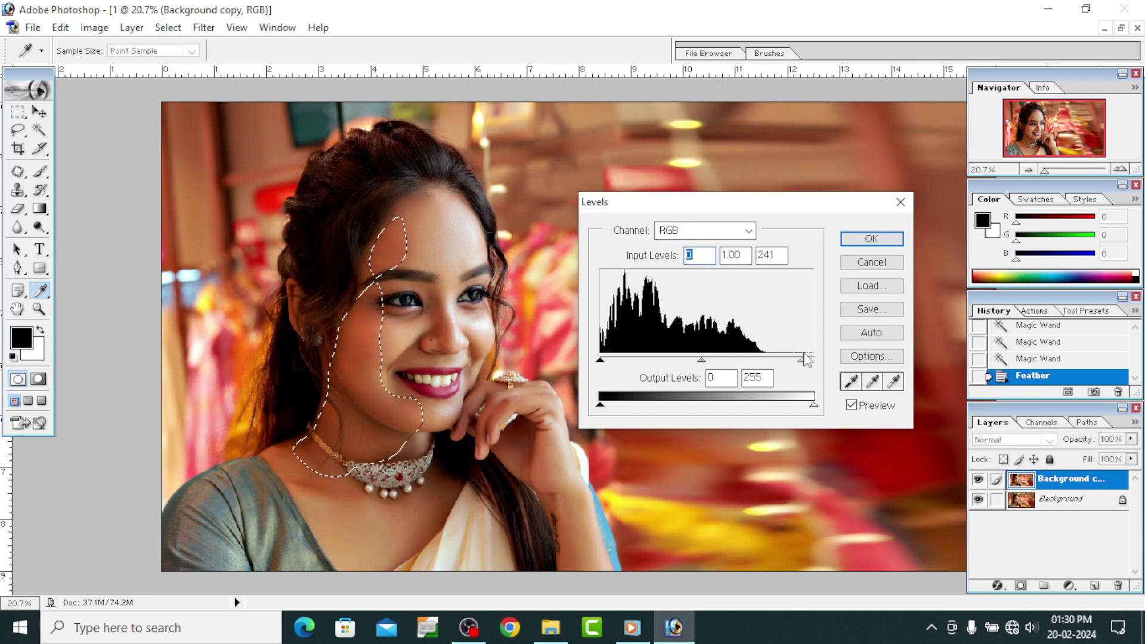
drag(702, 361, 691, 360)
key(Return)
key(w)
key(ctrl+d)
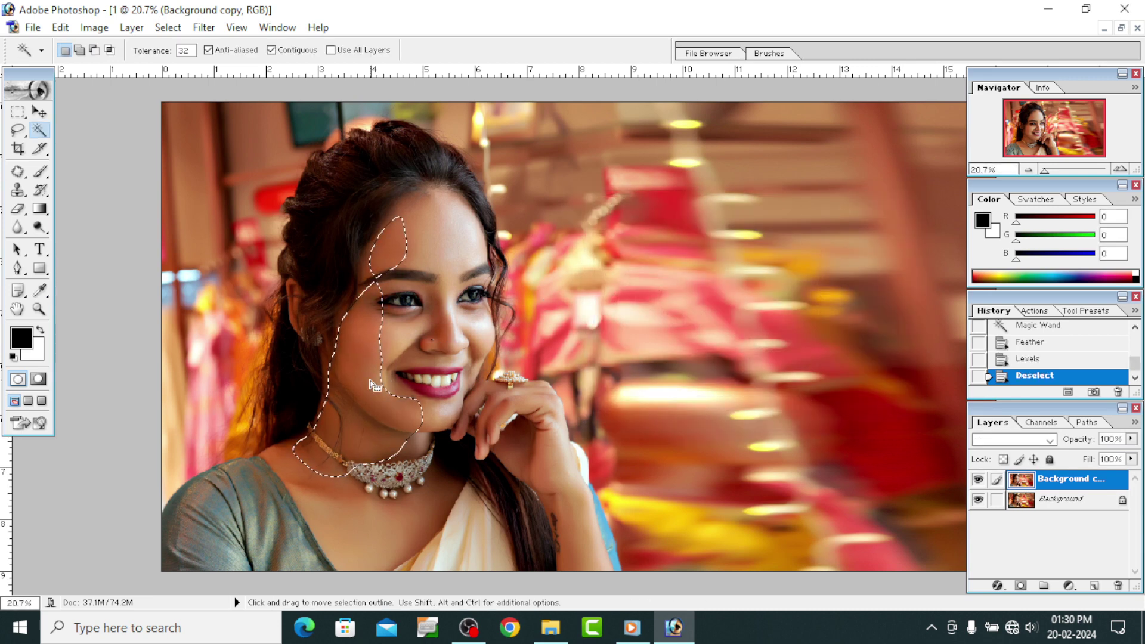
Apply a slight S-shaped Curves adjustment to the whole portrait
click(39, 112)
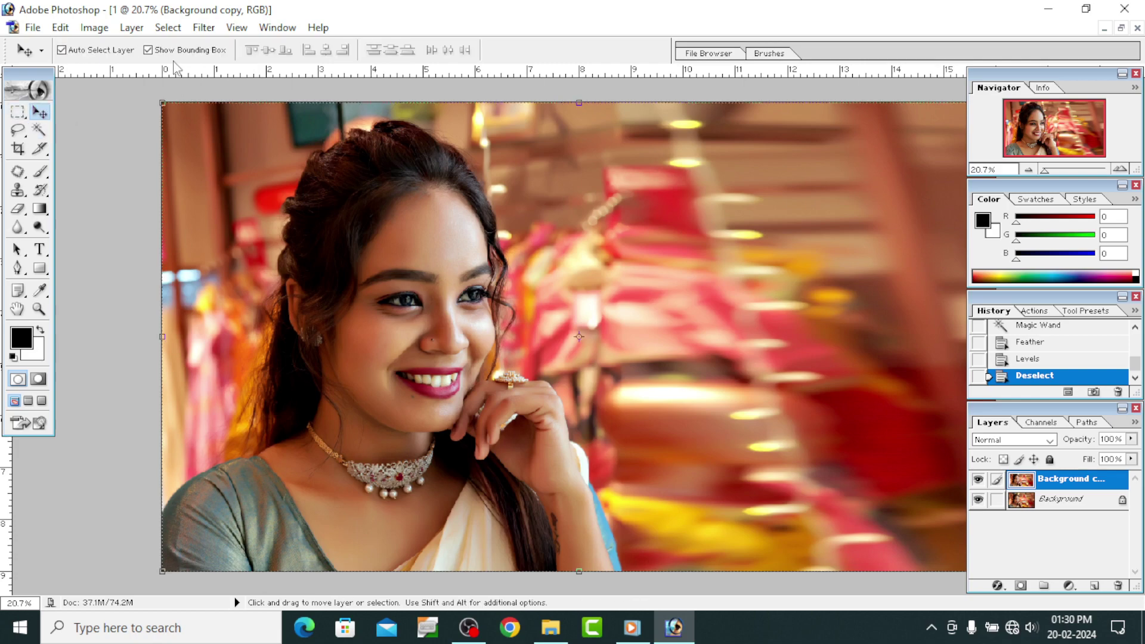
click(94, 28)
click(282, 142)
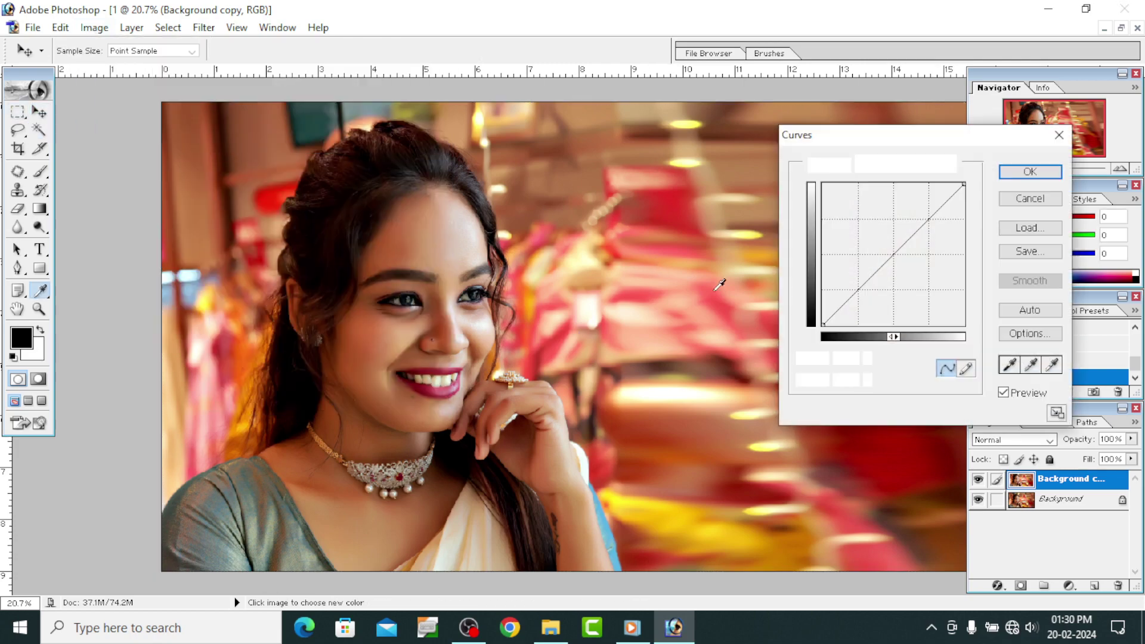
click(913, 233)
drag(867, 280, 869, 281)
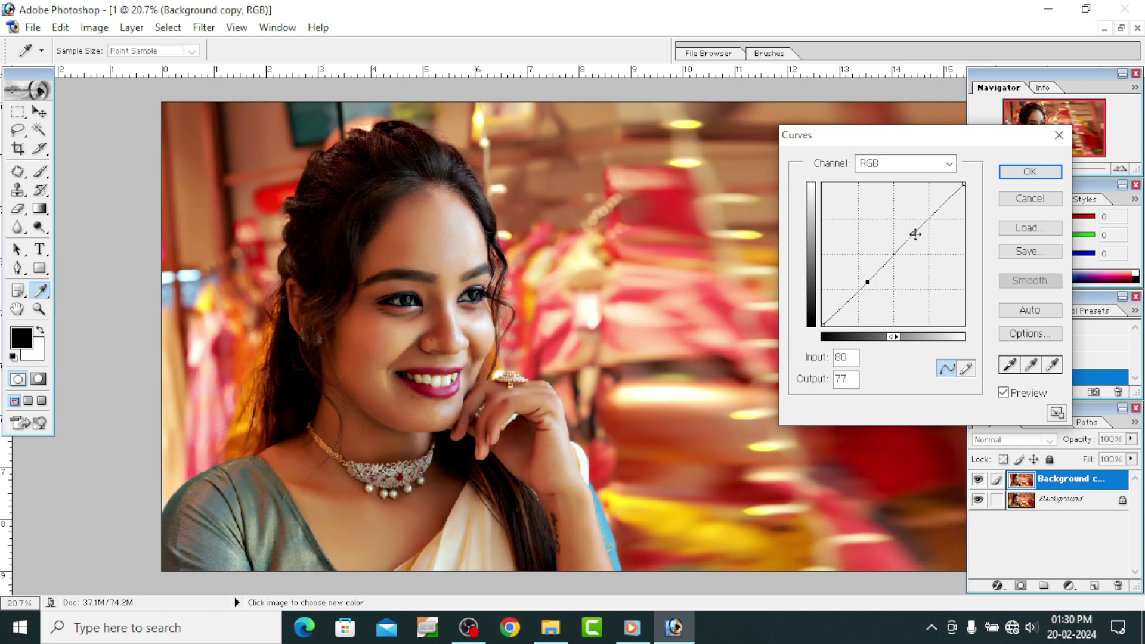
drag(915, 235, 914, 231)
click(1030, 172)
key(v)
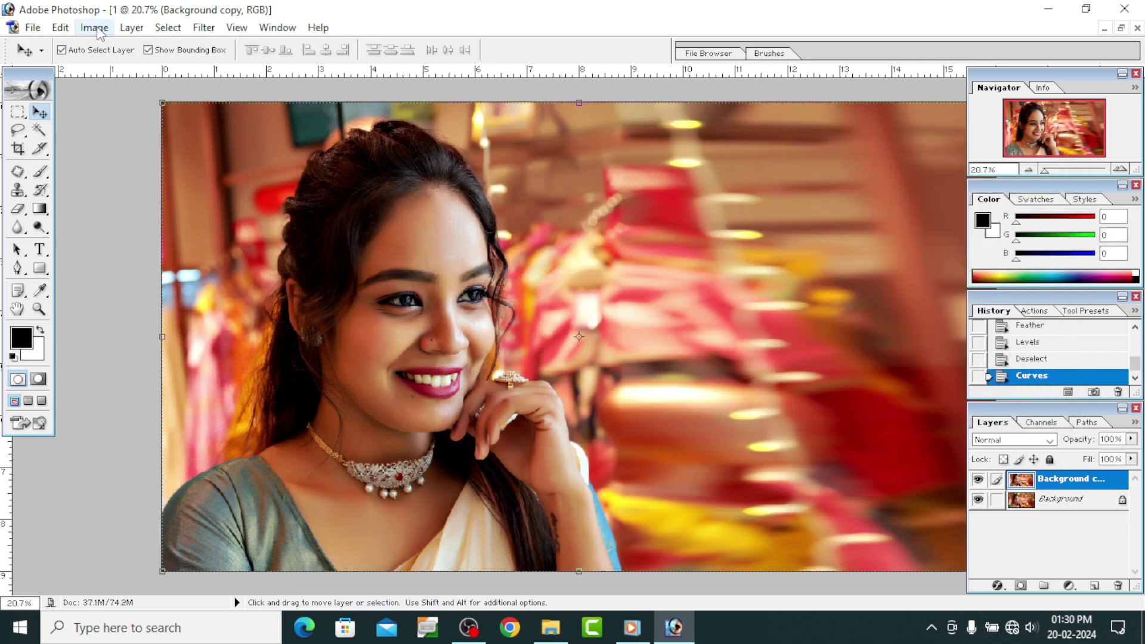
Run Portraiture with the Smoothing: Normal preset and a skin mask sampled from her face
click(203, 27)
mouse_move(242, 488)
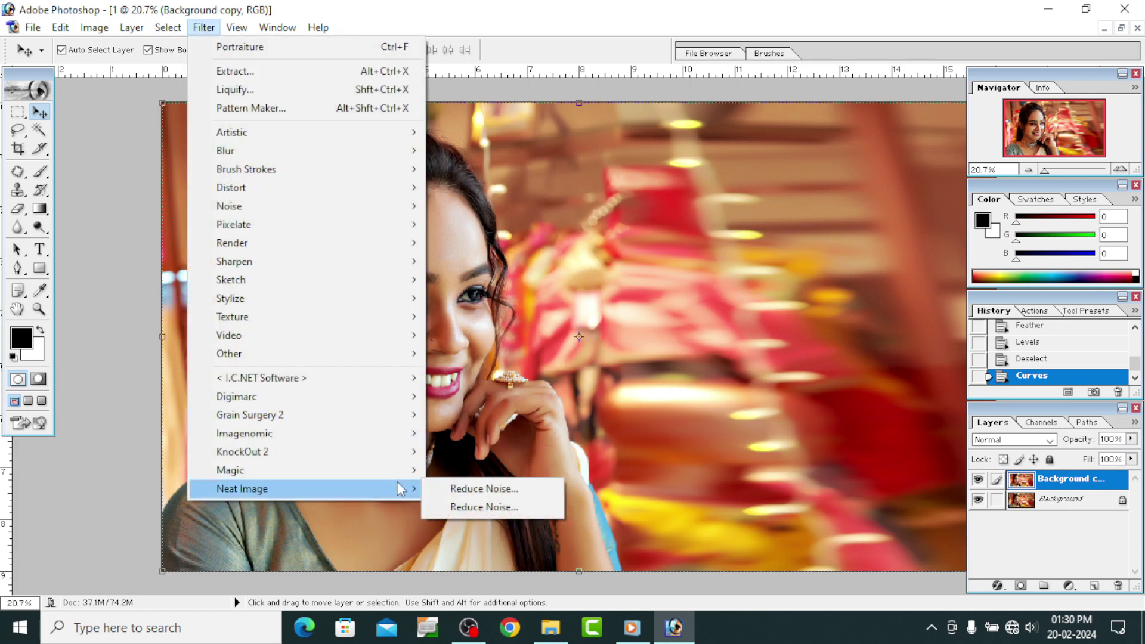
click(477, 434)
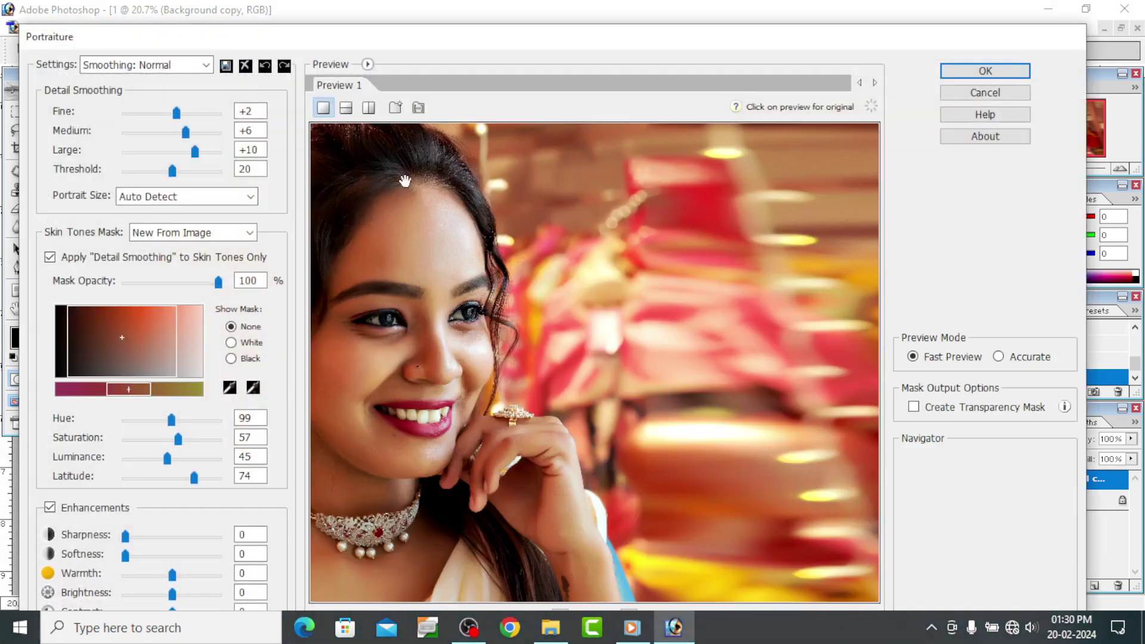
click(178, 64)
click(187, 108)
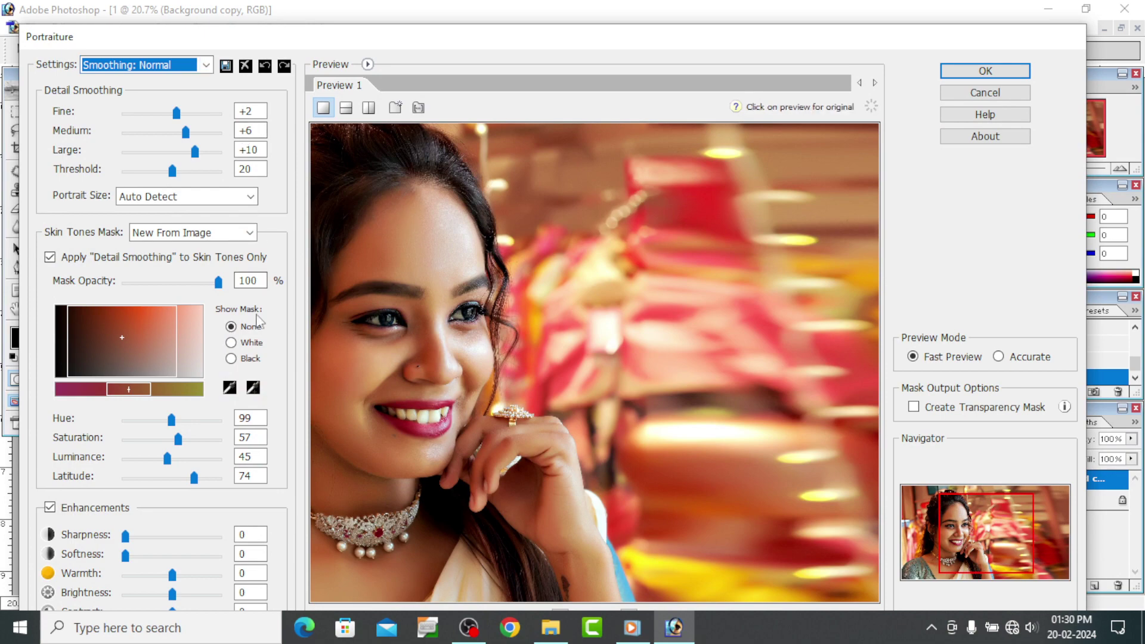
click(254, 388)
click(420, 248)
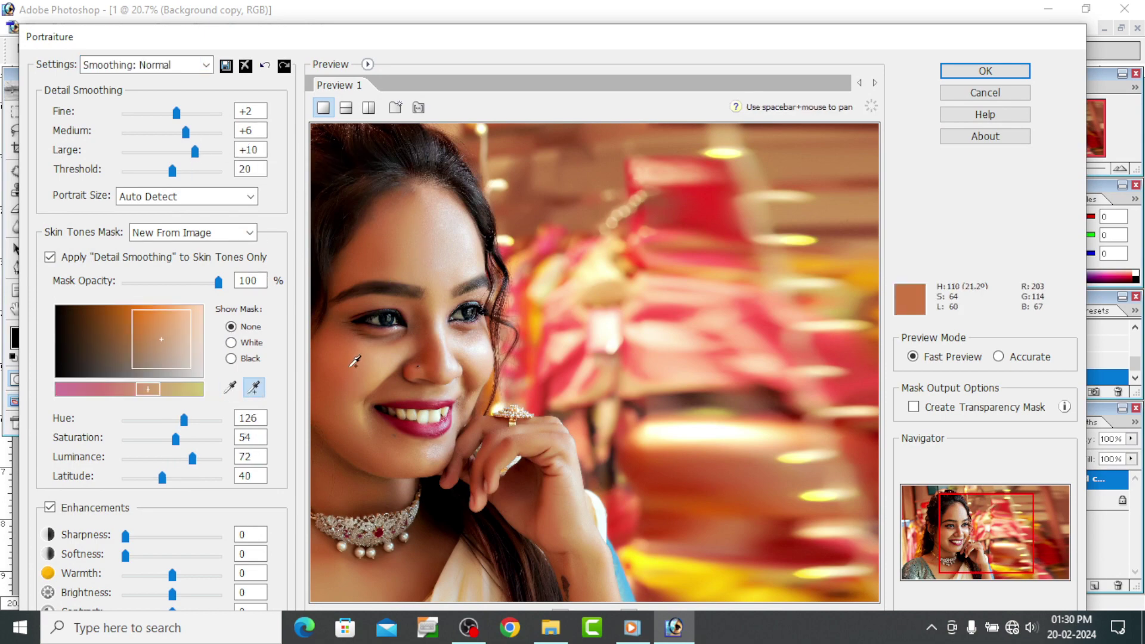
click(382, 334)
click(465, 326)
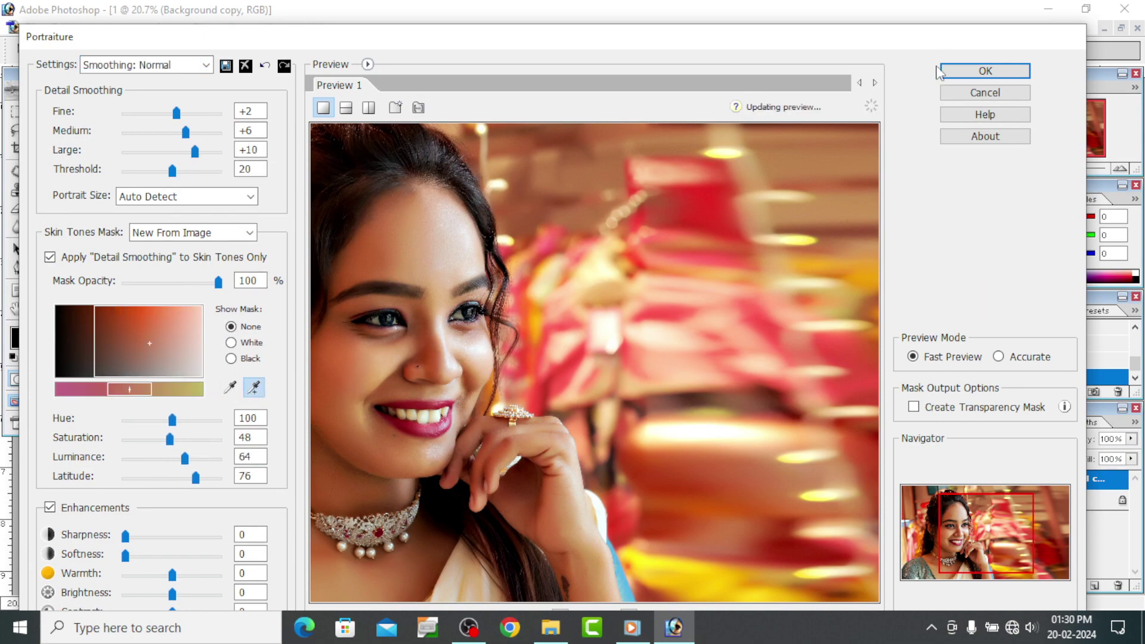
click(954, 72)
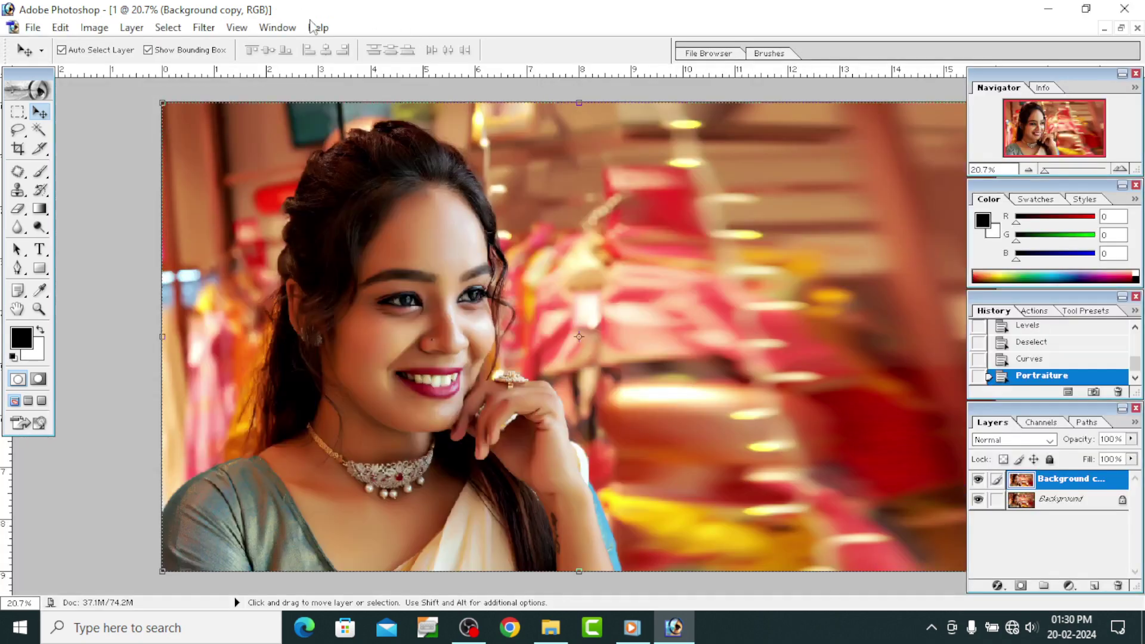
Fade the Portraiture effect with Edit > Fade Portraiture
click(60, 28)
click(113, 108)
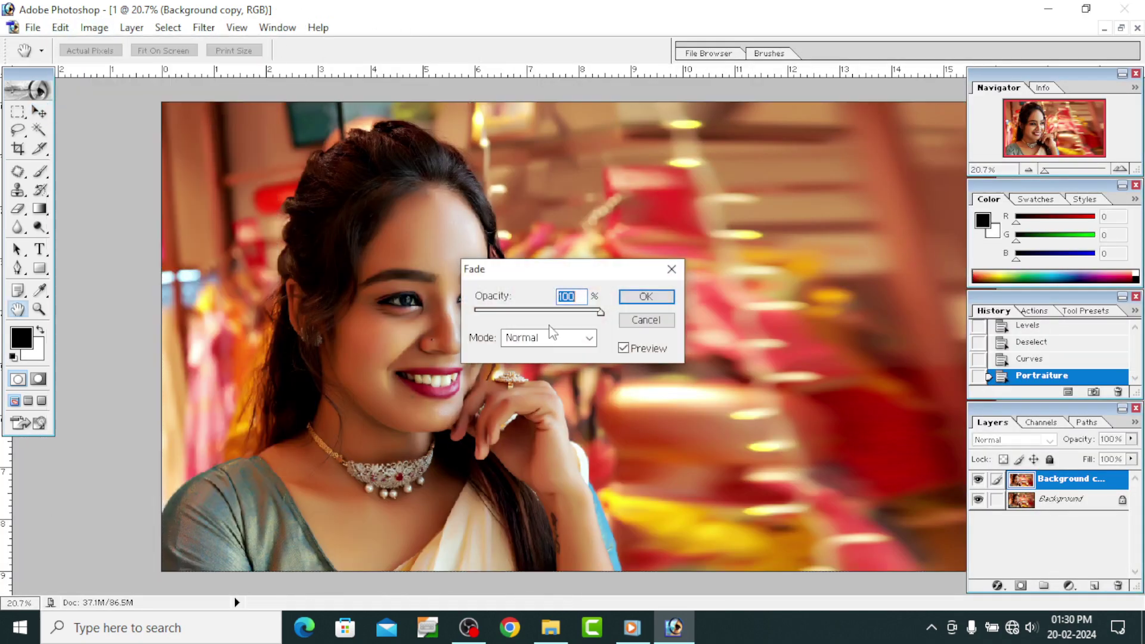
click(646, 296)
key(v)
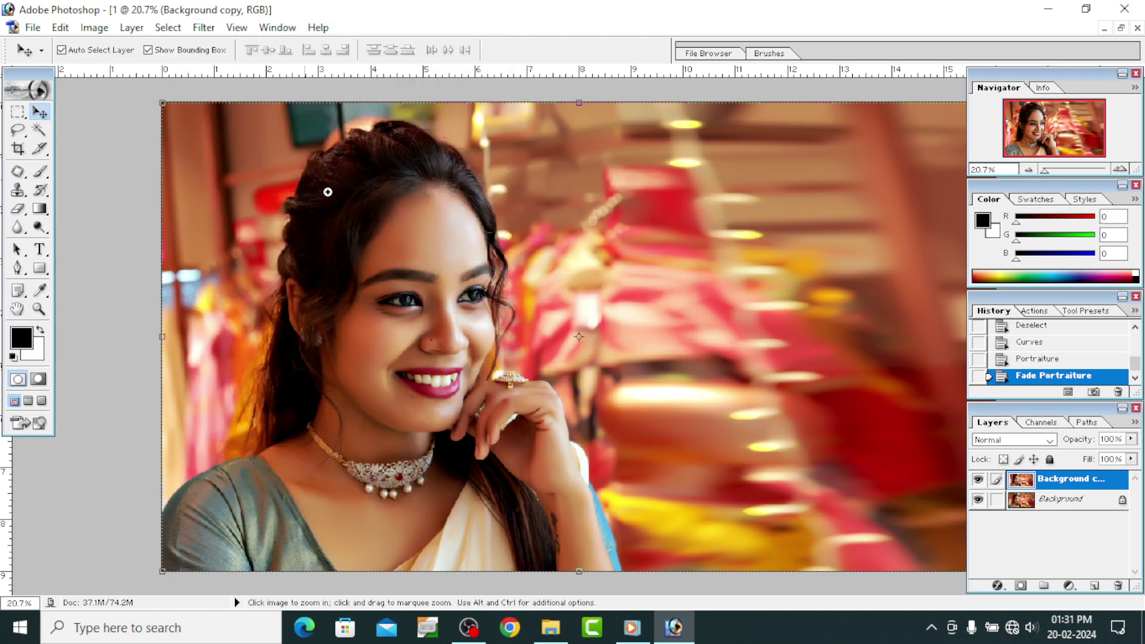
Darken the mole below her lower lip with three 21 px Burn tool strokes
scroll(537, 451, up, 2)
mouse_move(577, 440)
mouse_down()
mouse_move(557, 403)
mouse_move(540, 431)
mouse_up()
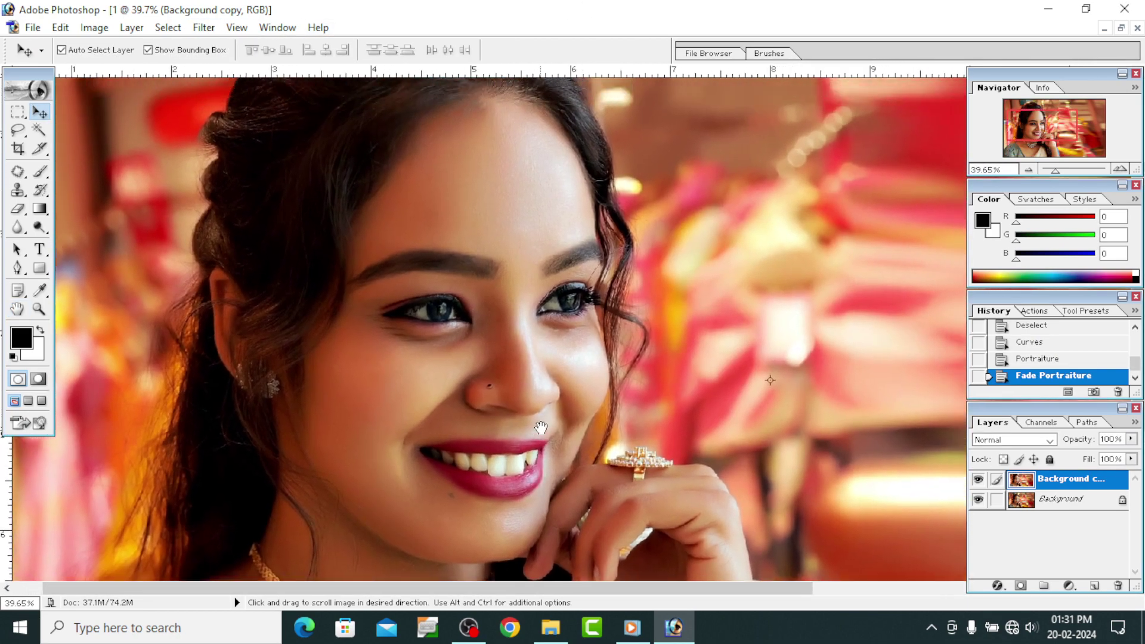
scroll(540, 428, down, 2)
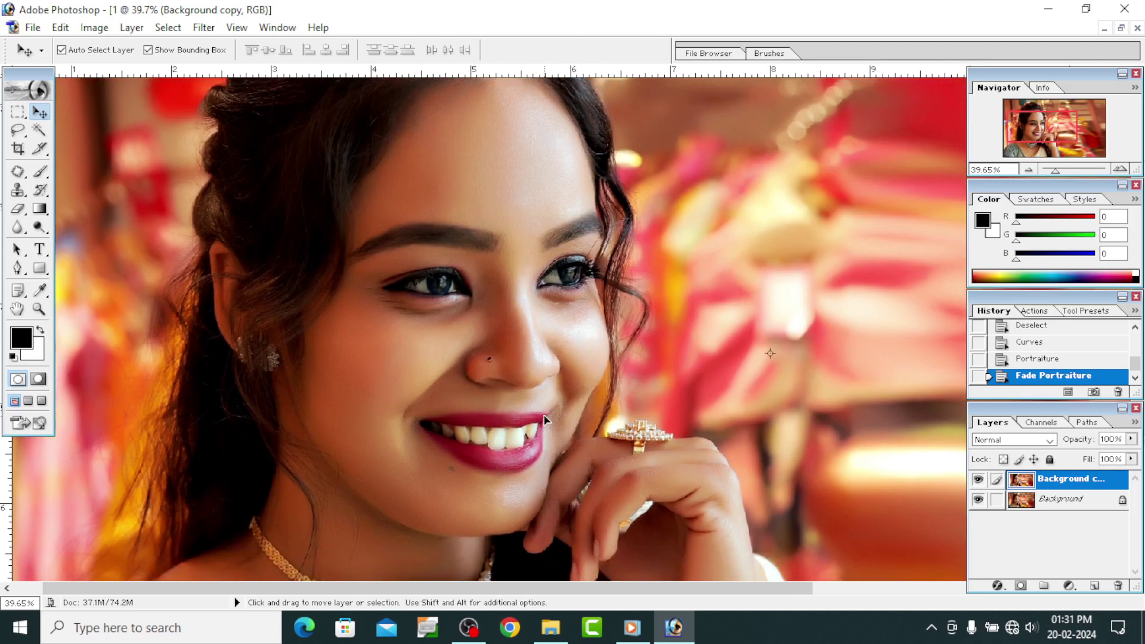
scroll(454, 501, up, 4)
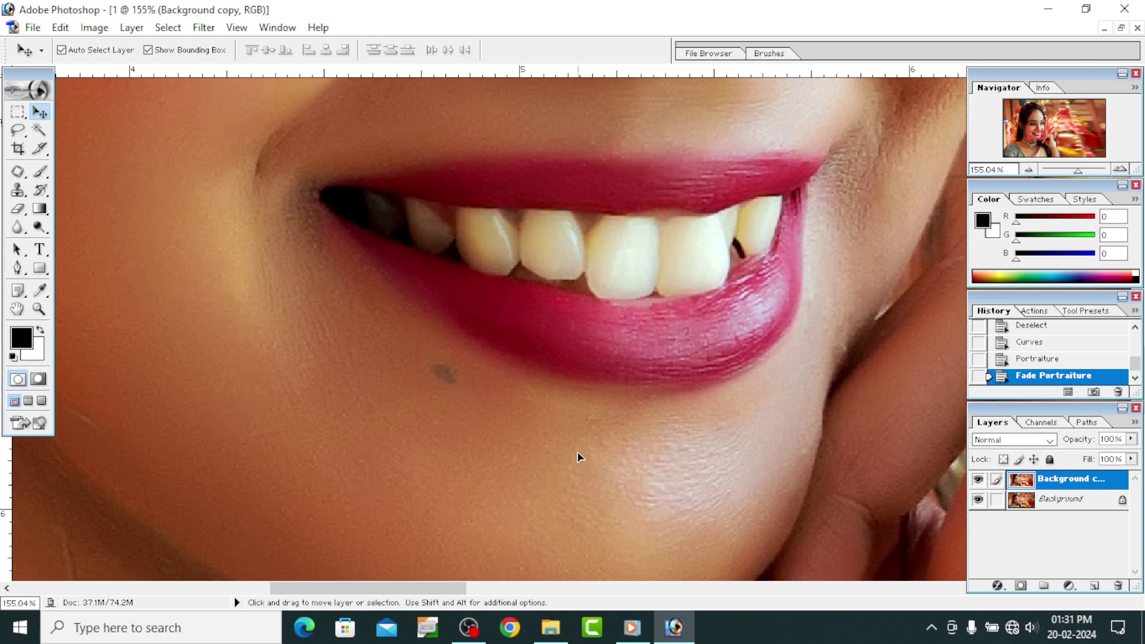
click(39, 227)
click(79, 243)
right_click(441, 378)
drag(565, 436, 504, 437)
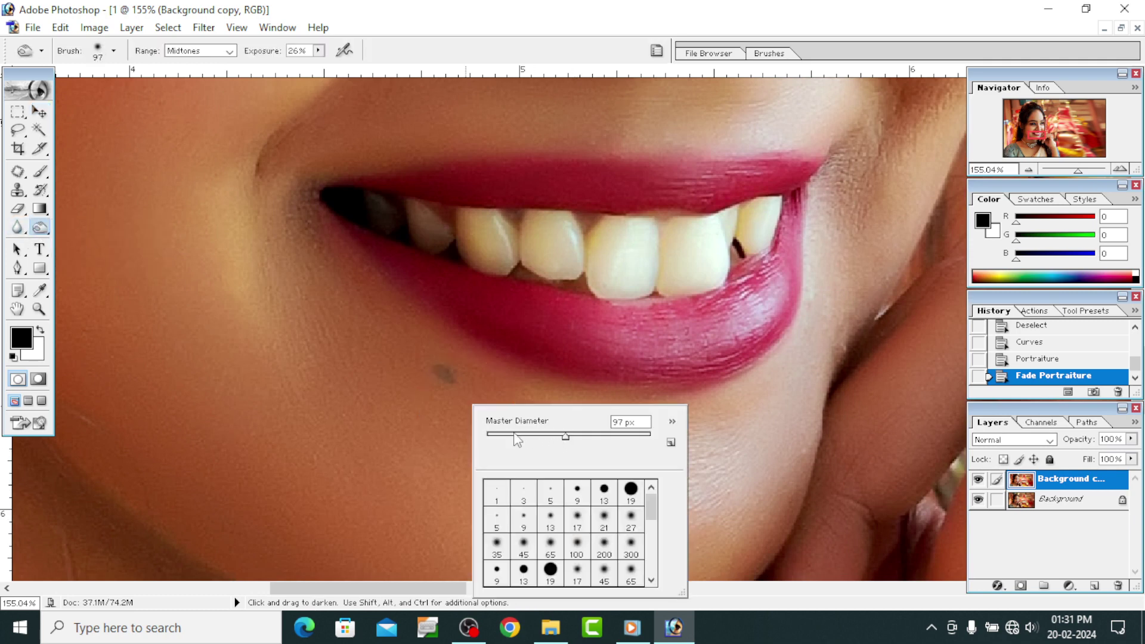
click(445, 376)
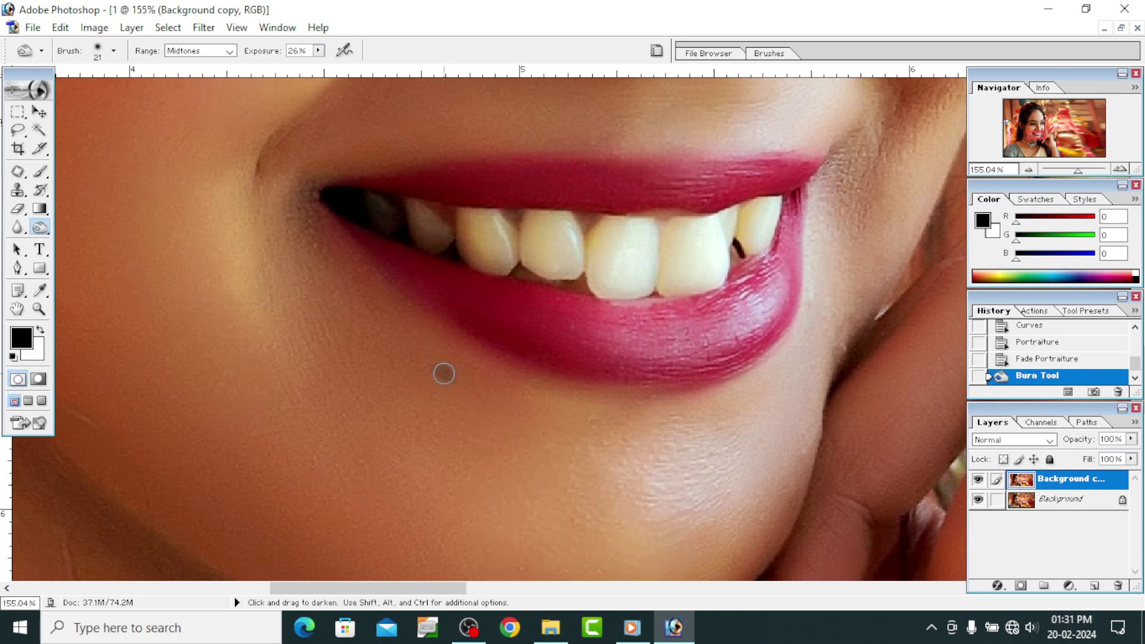
click(442, 373)
click(443, 373)
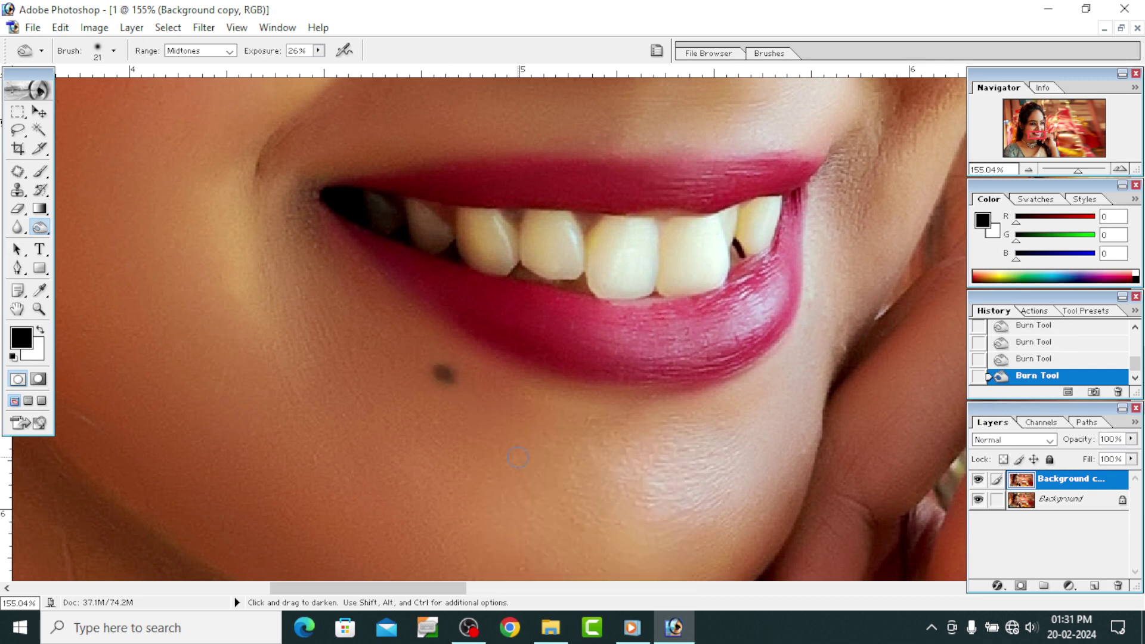
key(ctrl+0)
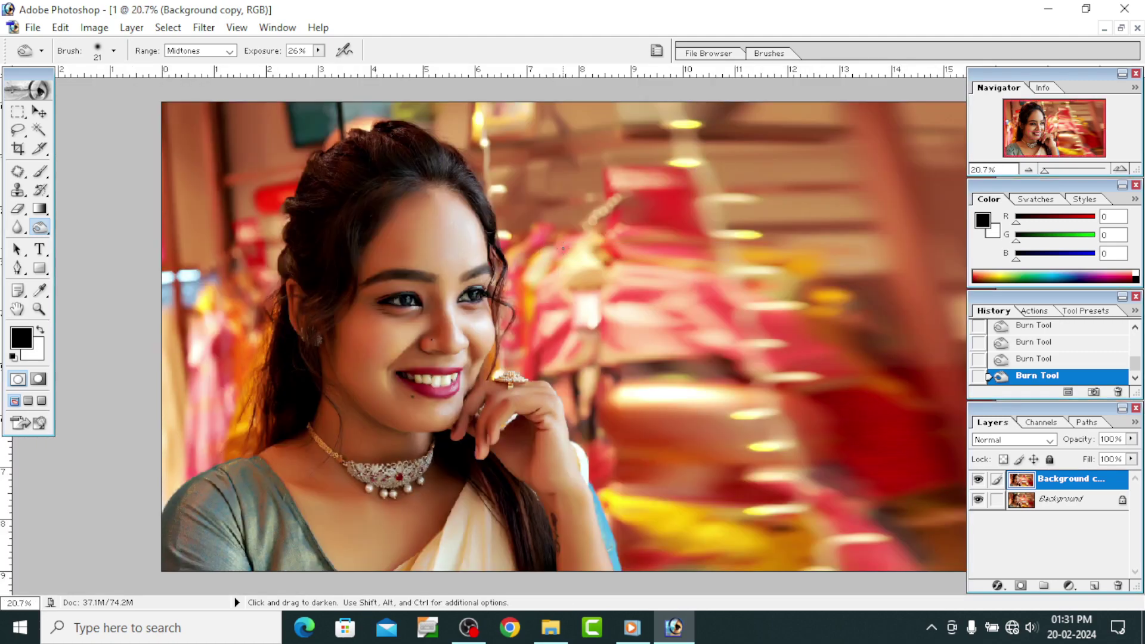
key(v)
click(94, 28)
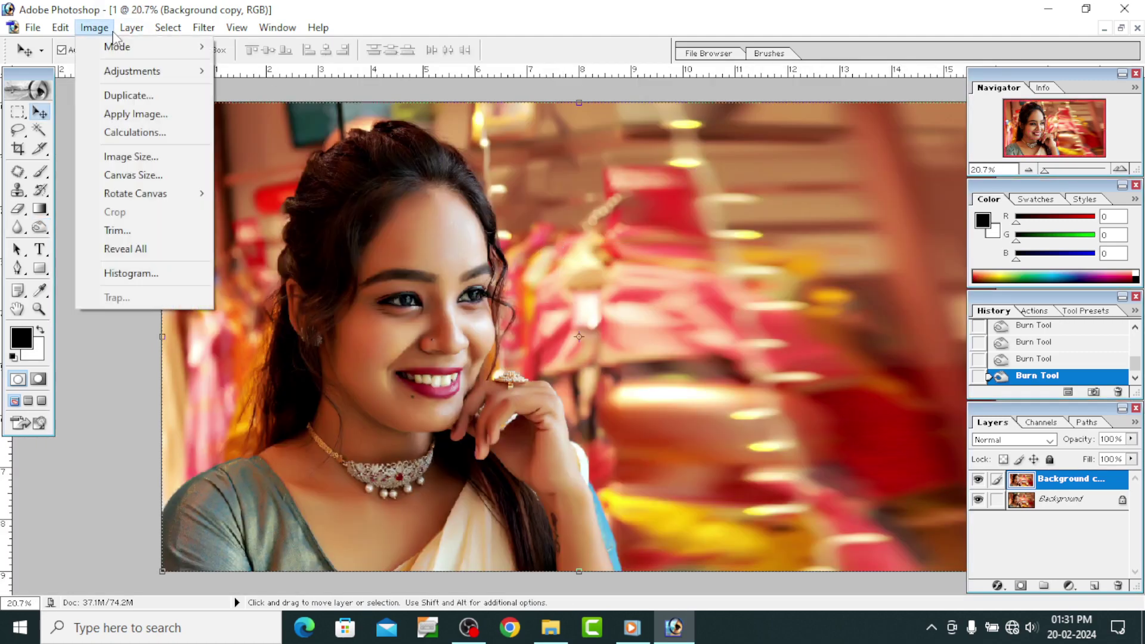
click(203, 27)
mouse_move(242, 489)
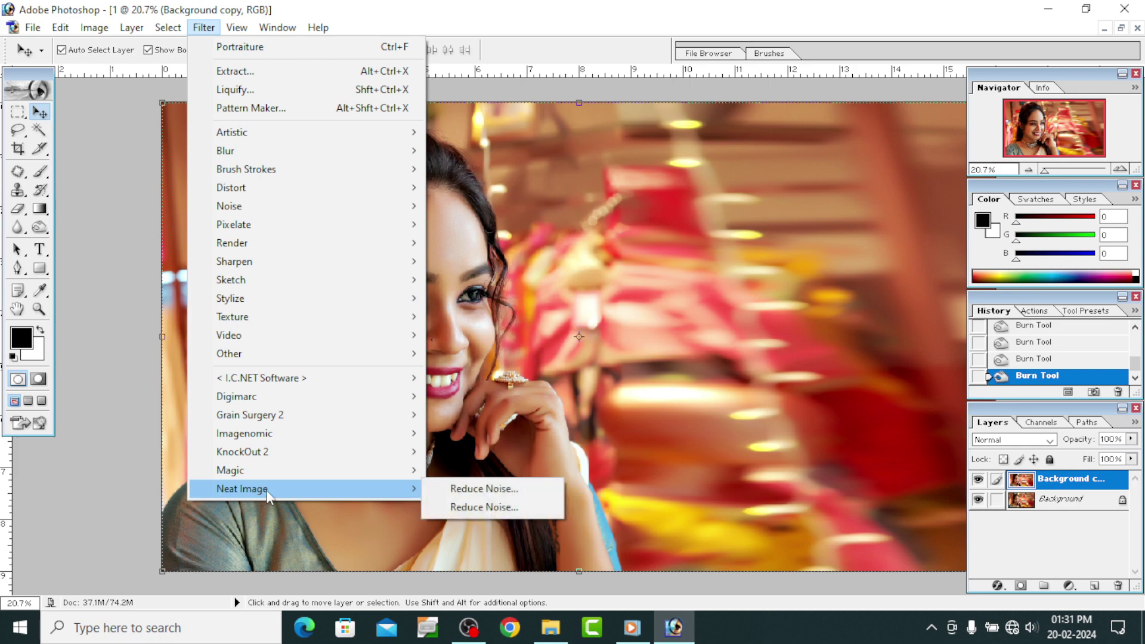
click(485, 487)
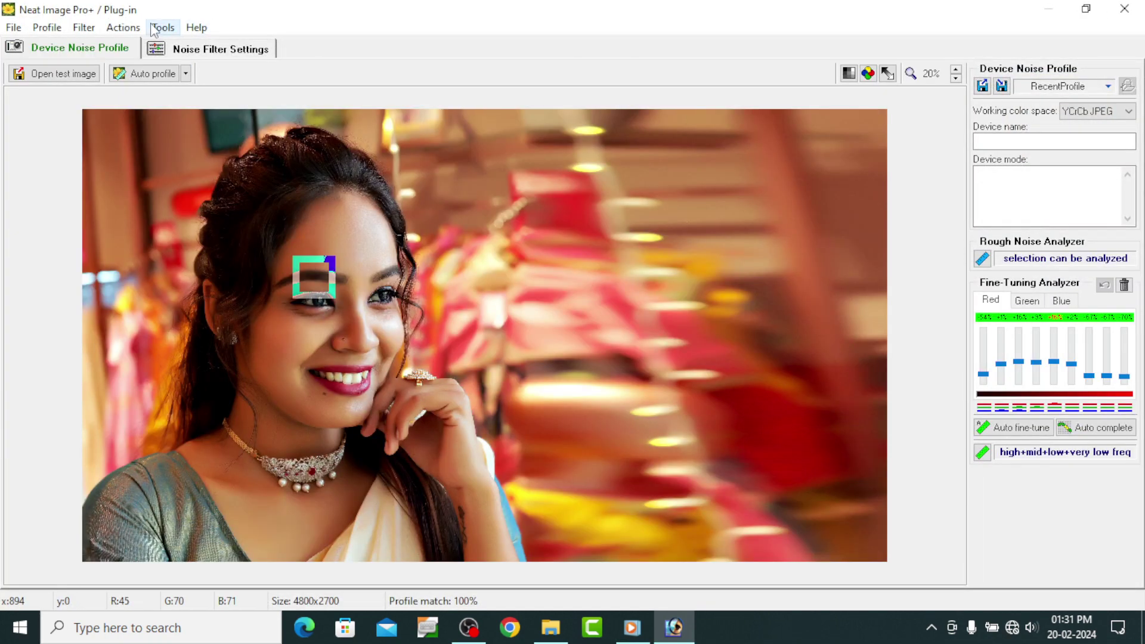
click(14, 28)
click(40, 108)
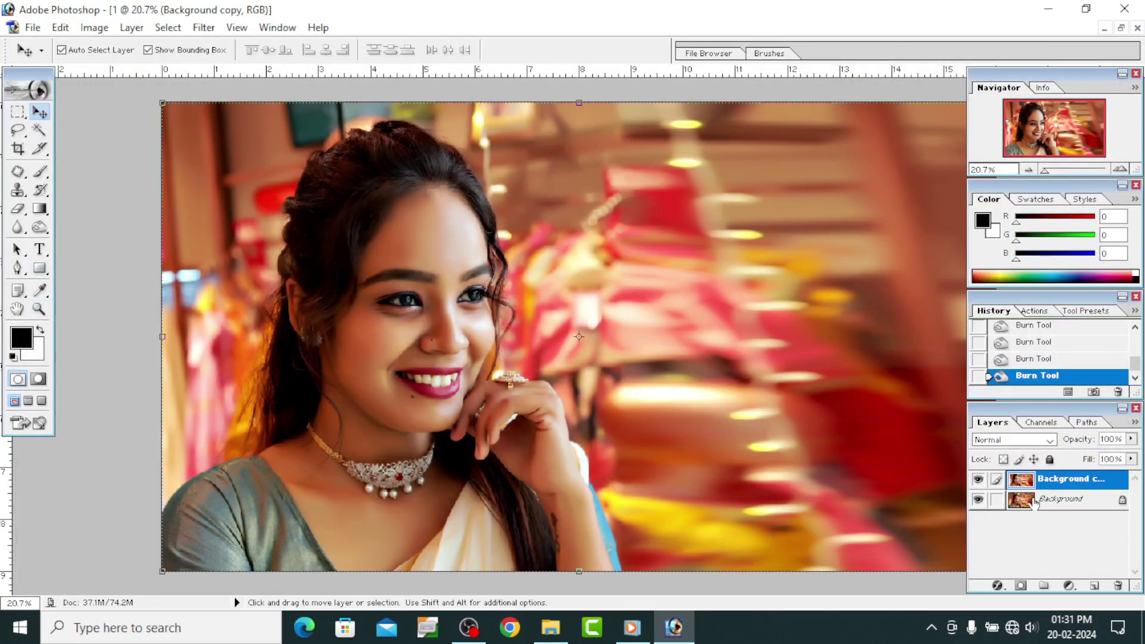
scroll(359, 324, up, 3)
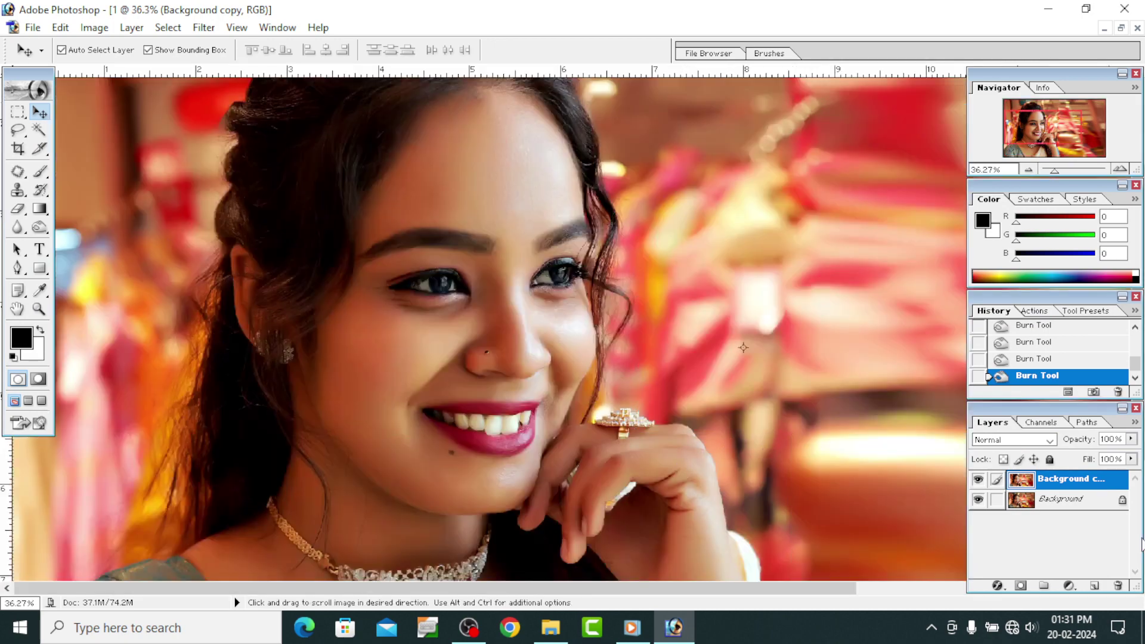
click(978, 479)
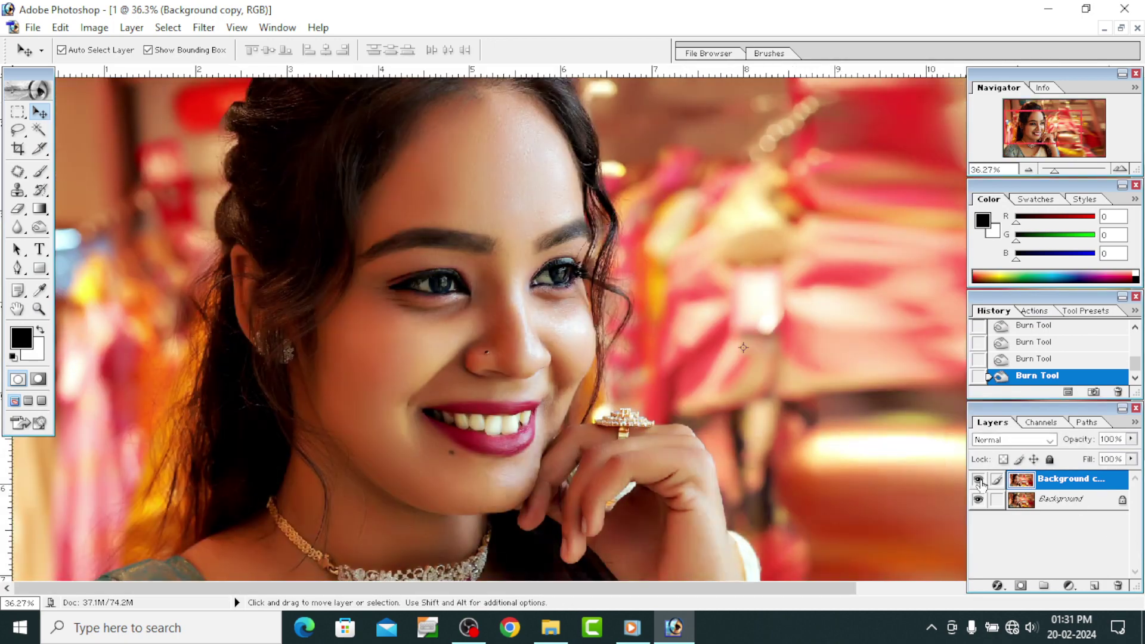
scroll(685, 454, up, 3)
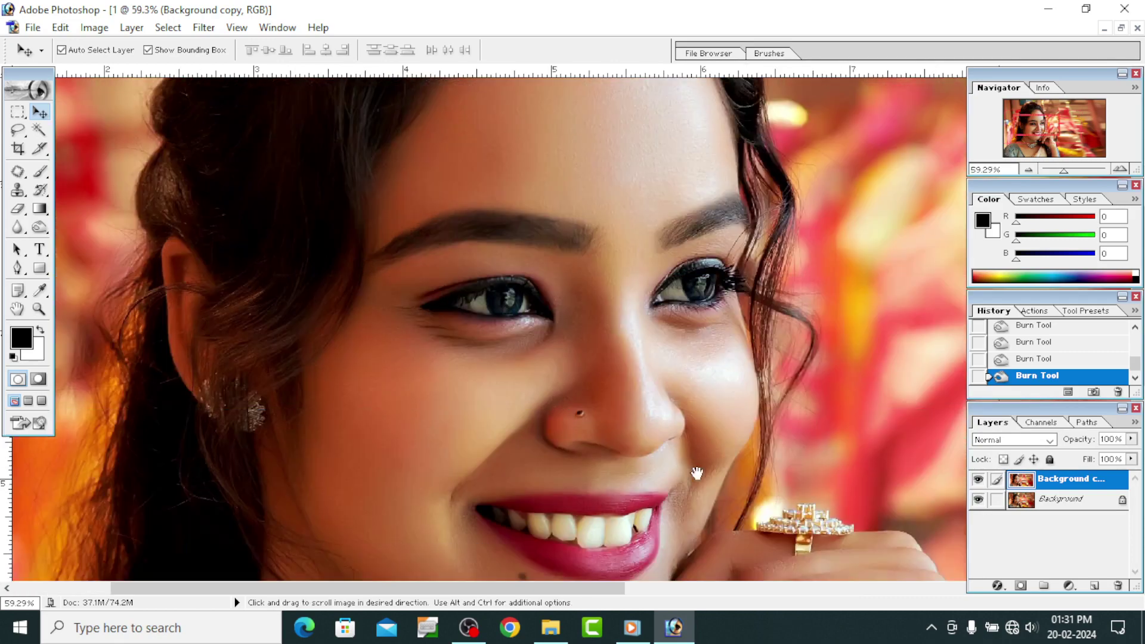
click(978, 480)
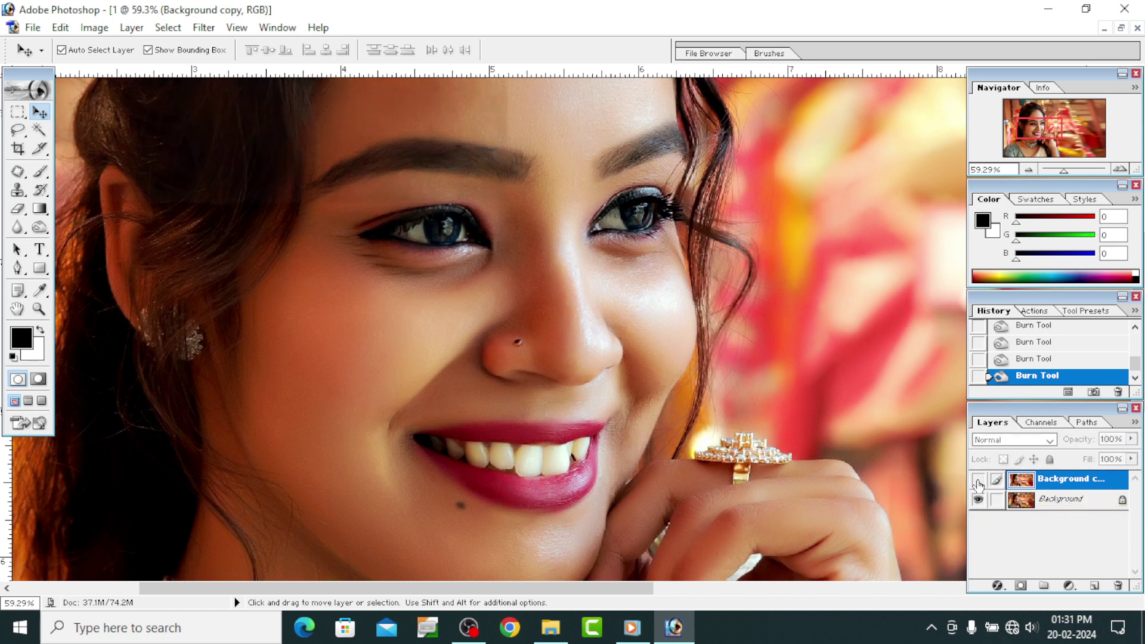
click(979, 480)
click(978, 480)
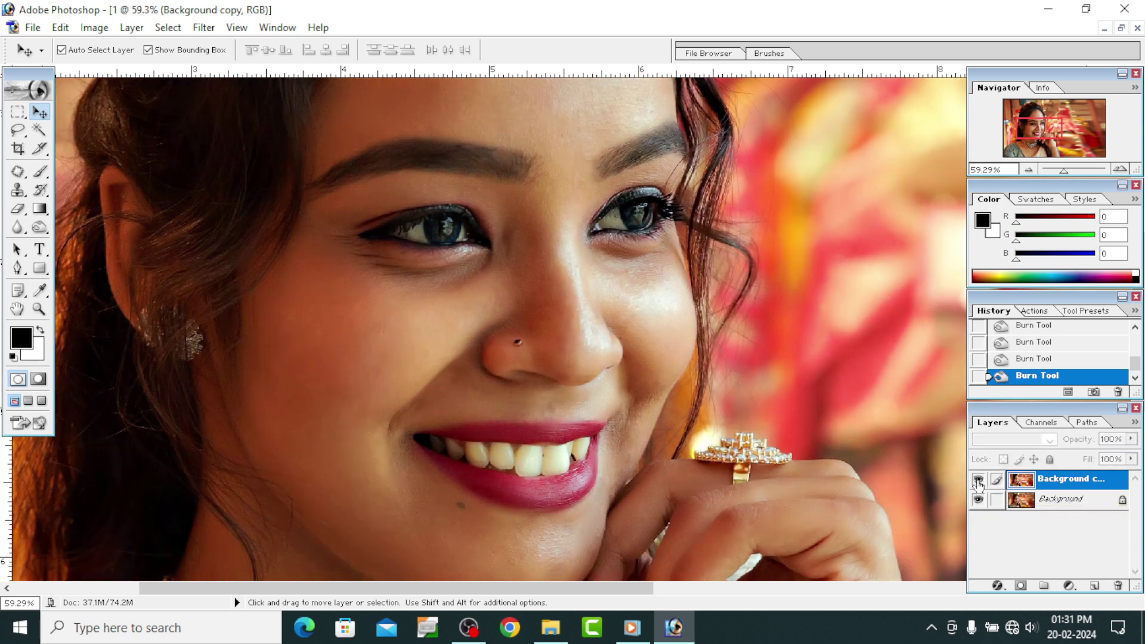
click(978, 480)
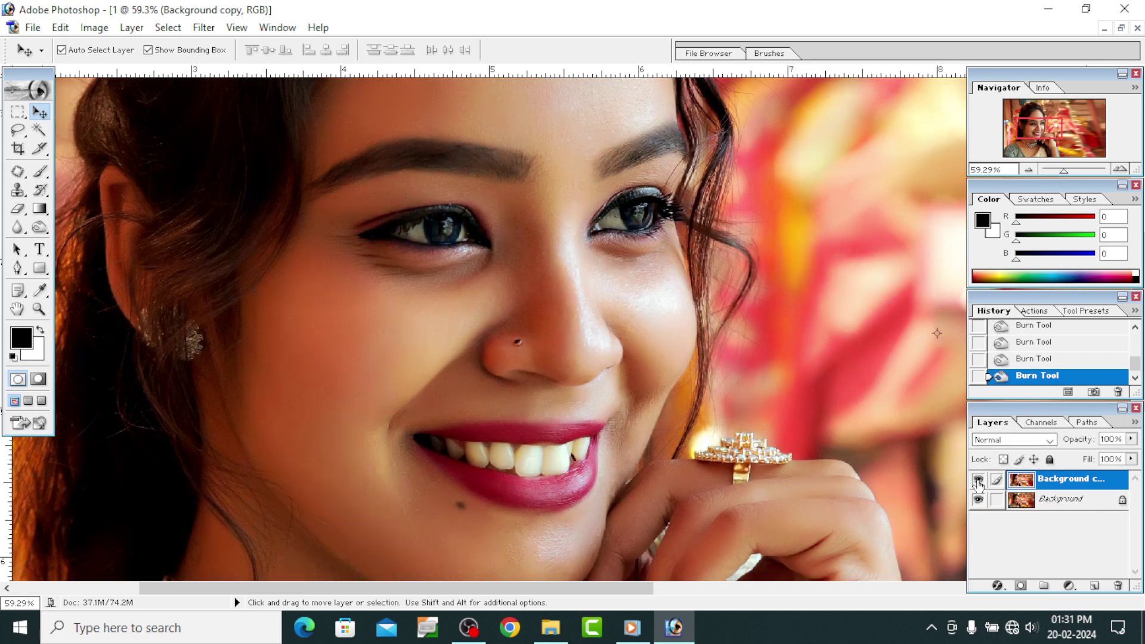
click(978, 480)
click(979, 480)
click(979, 480)
click(978, 480)
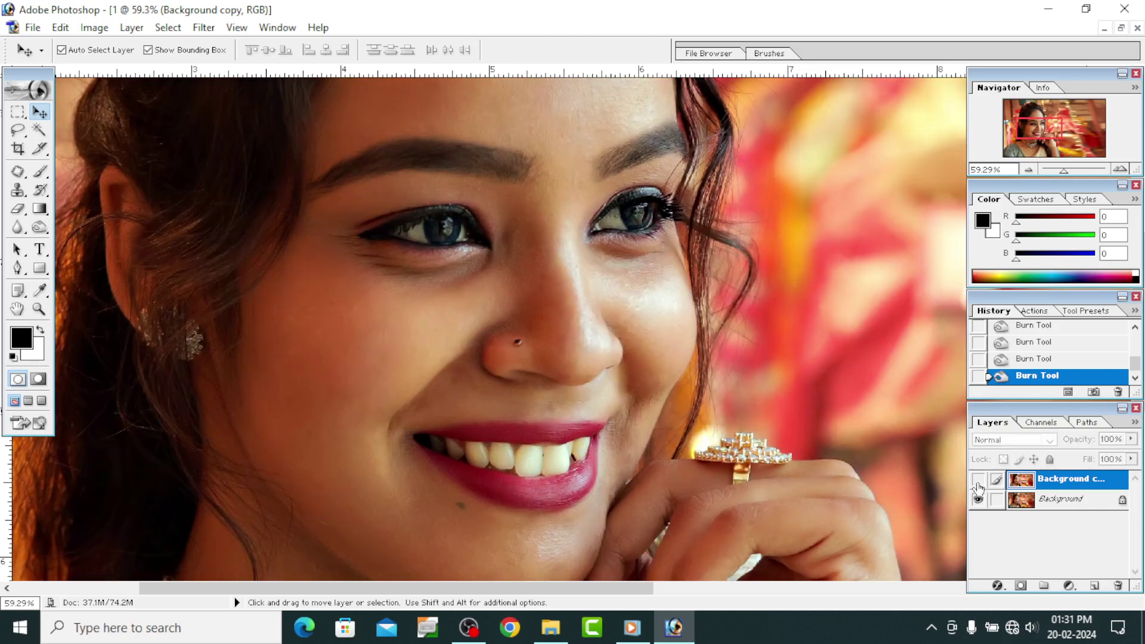
click(979, 480)
click(978, 480)
click(979, 480)
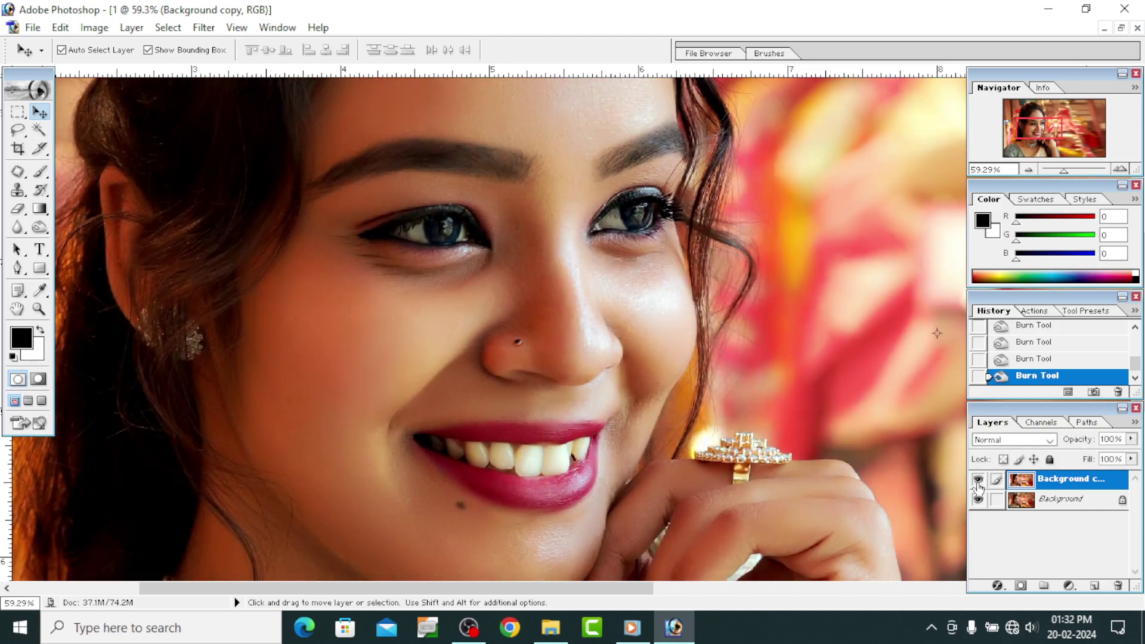
scroll(563, 337, down, 5)
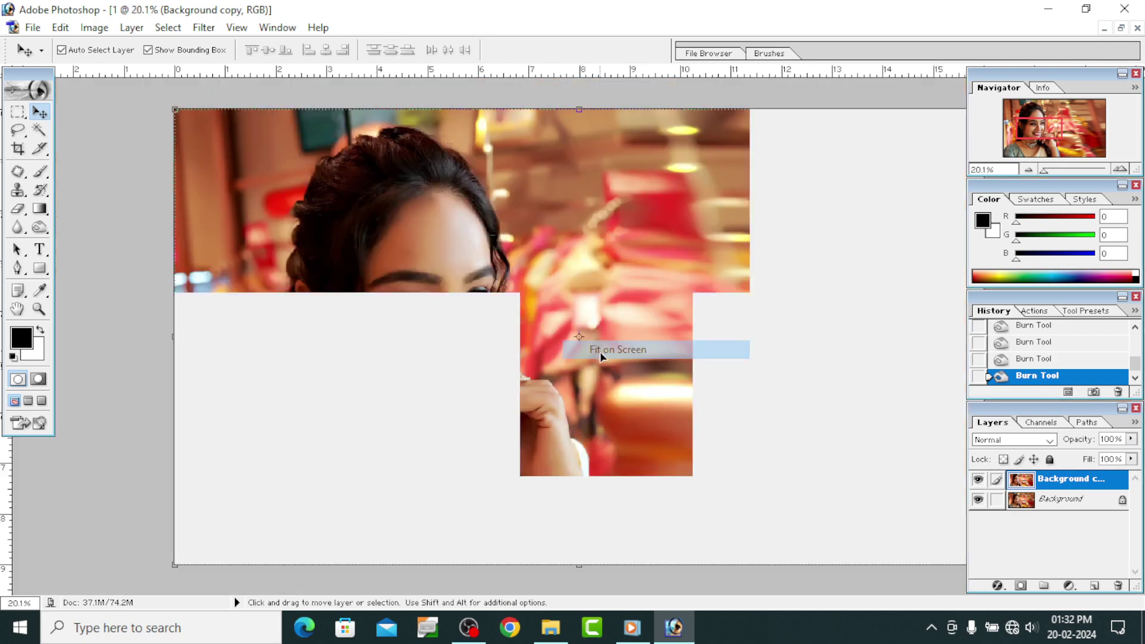
Compare before and after by toggling the retouched layer, then flatten the image
click(978, 480)
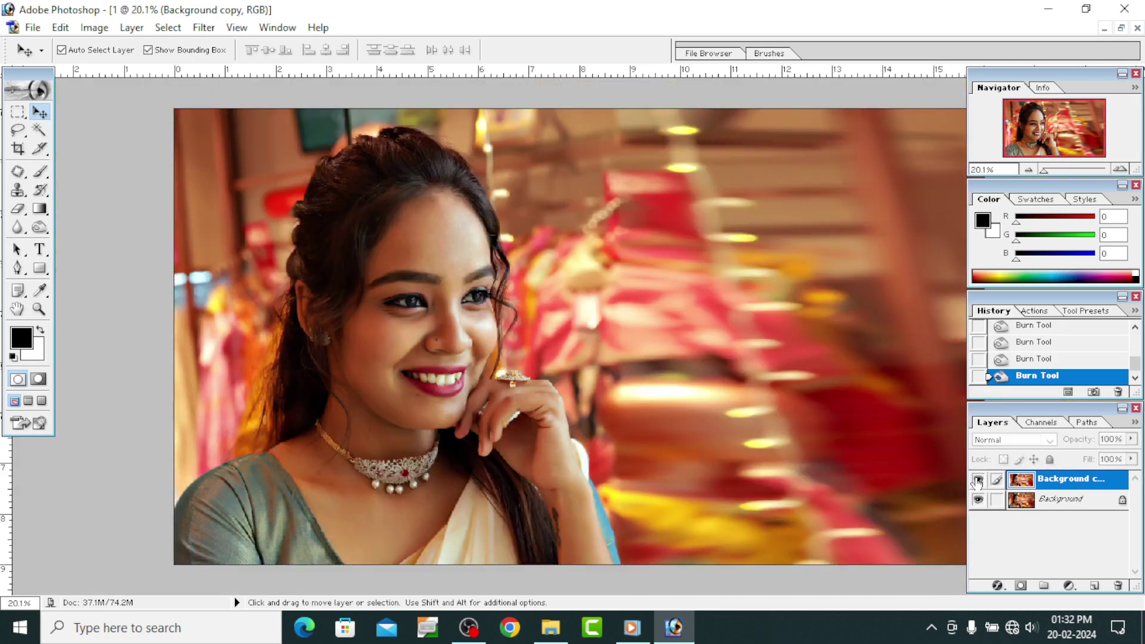
click(978, 480)
click(978, 480)
click(978, 480)
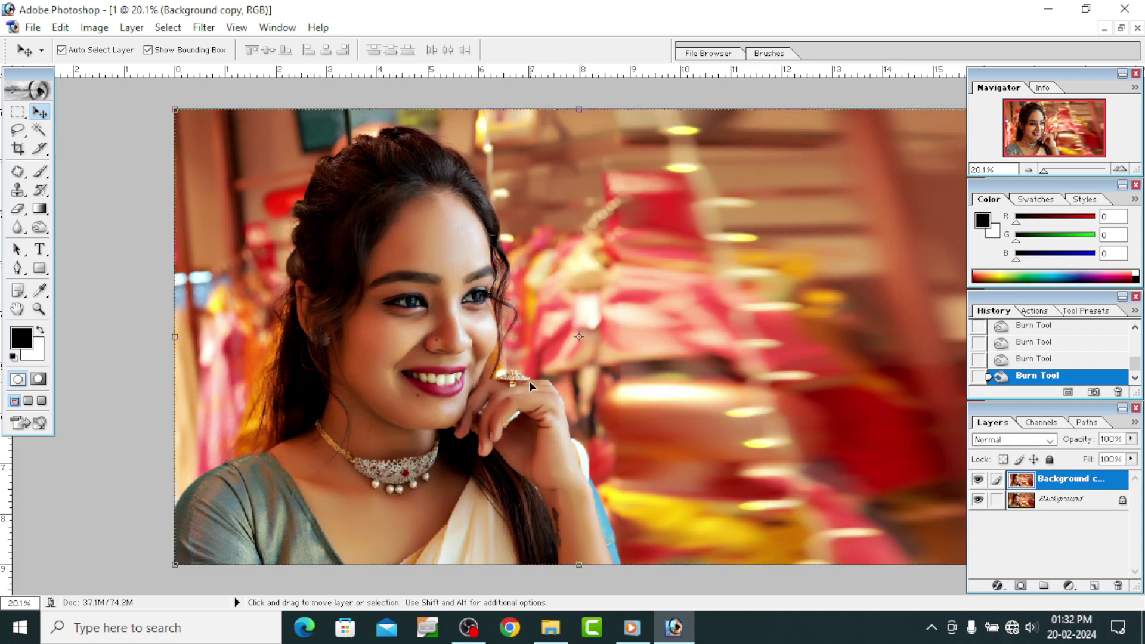
click(131, 28)
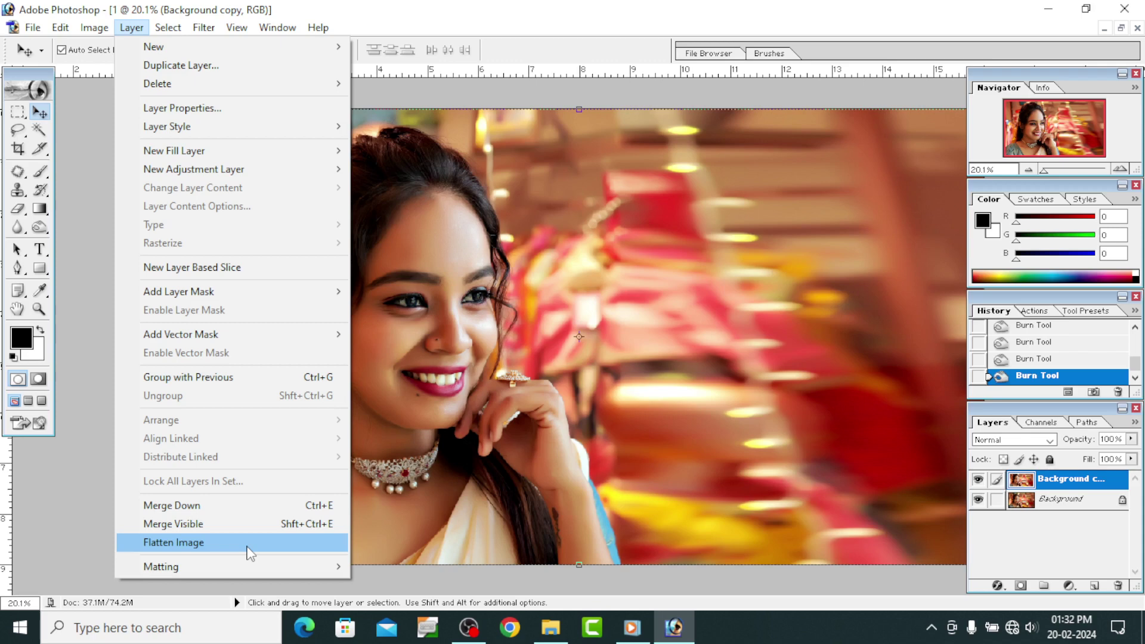
click(249, 551)
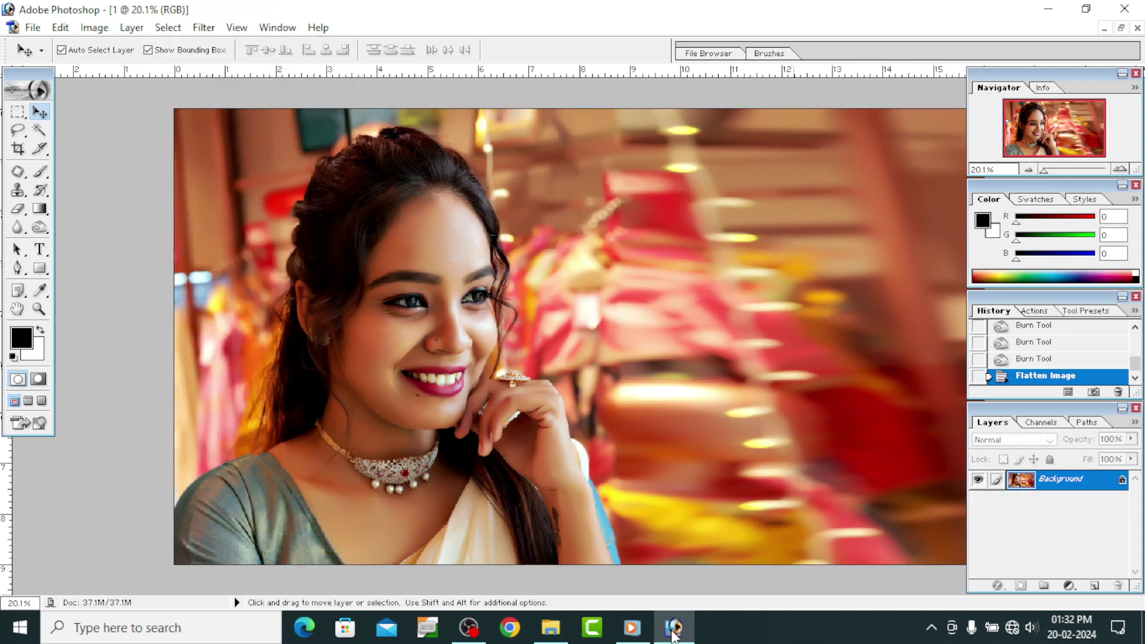